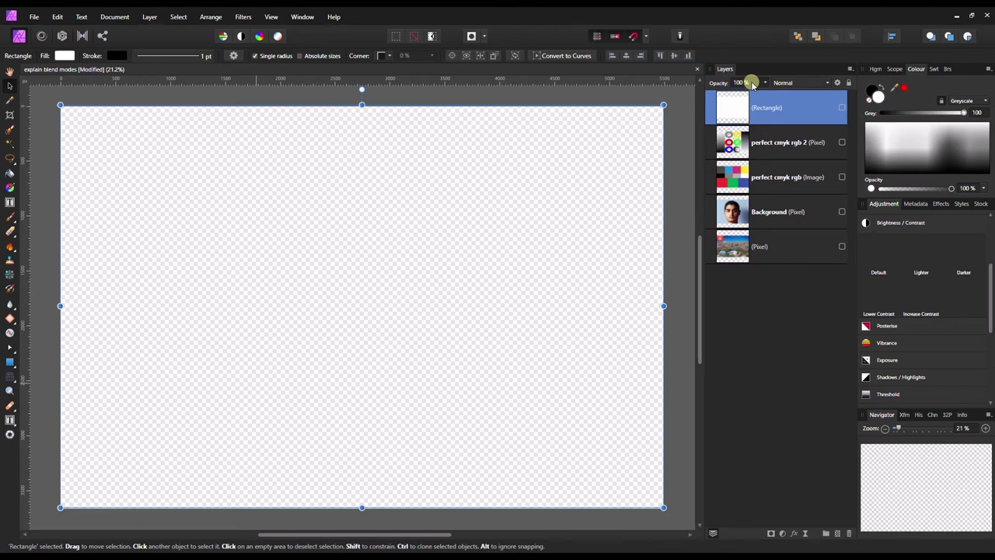
Step: Preview the white rectangle and the perfect cmyk rgb 2 layer separately, hiding each one again
click(778, 82)
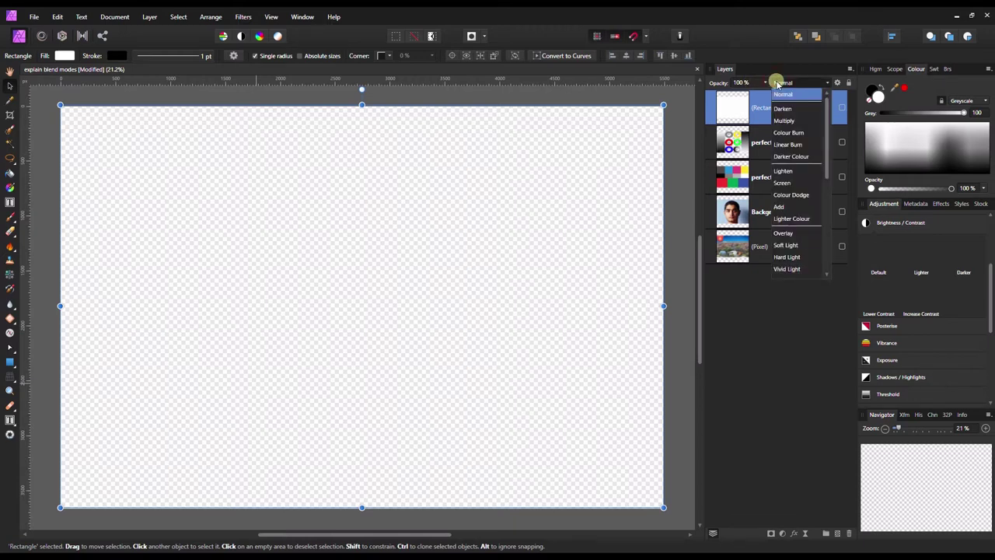
click(776, 82)
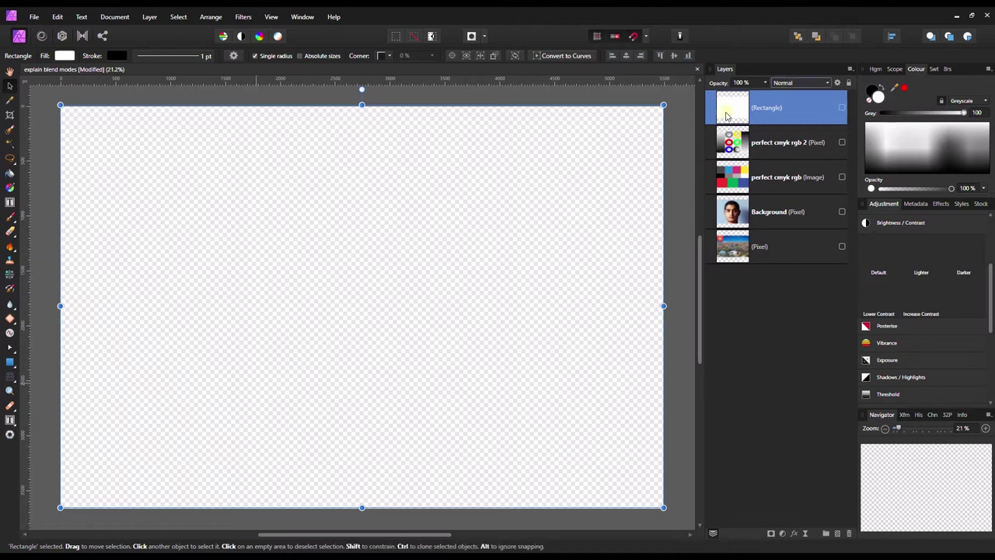
click(842, 107)
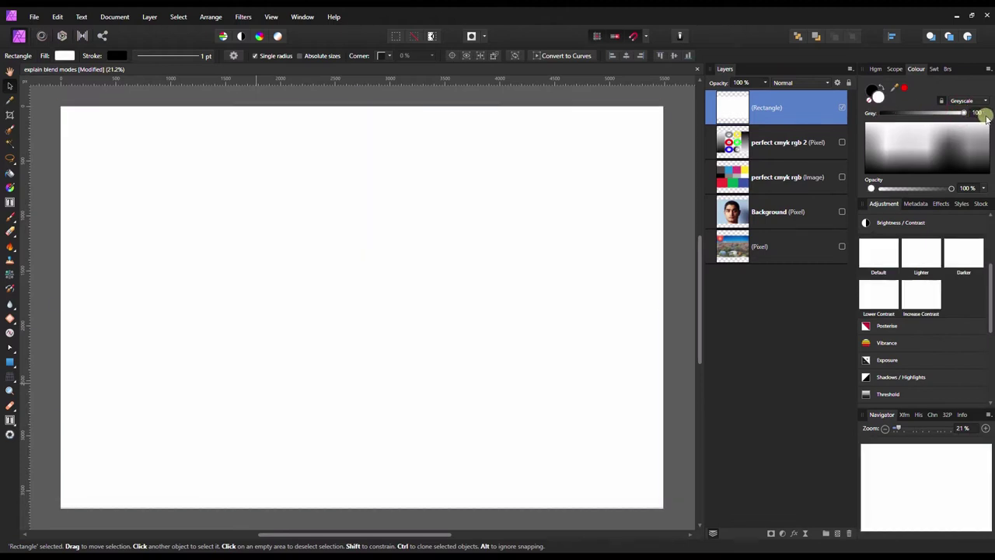
click(842, 107)
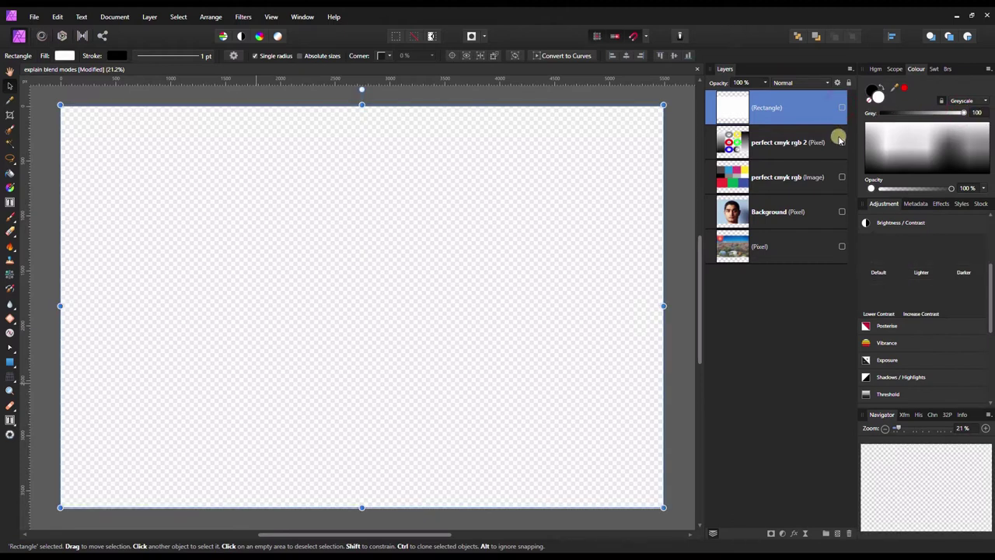
click(841, 142)
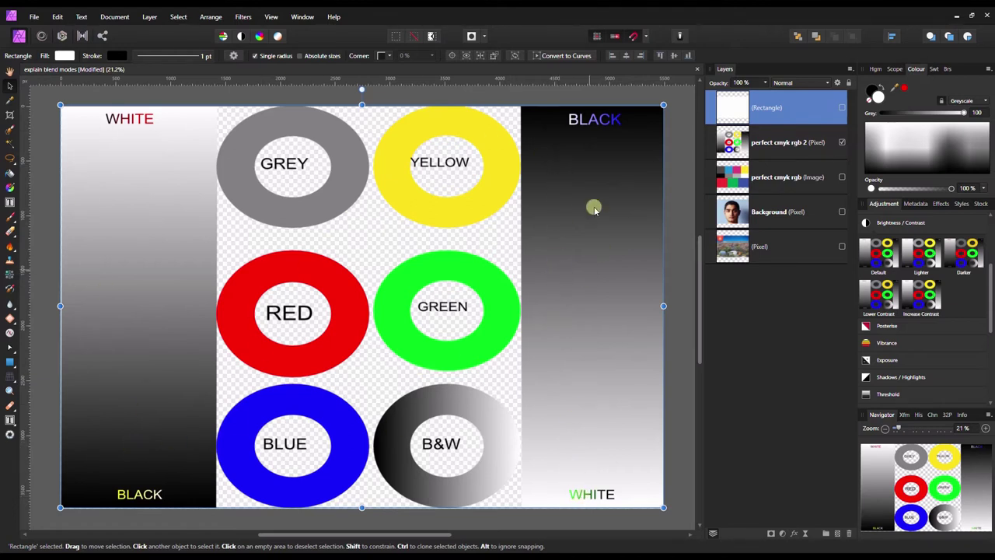
click(844, 144)
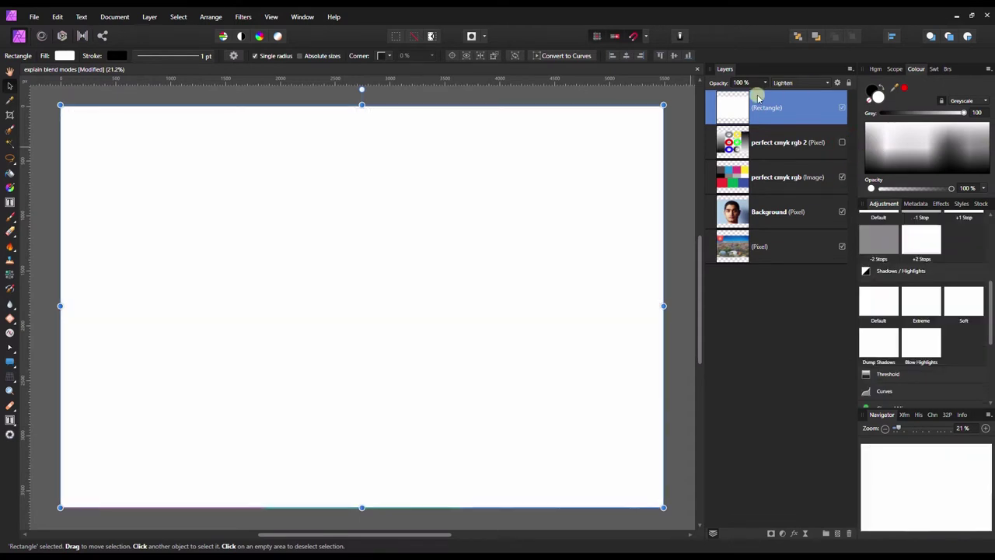
Step: Examine the groups of blend modes available for the rectangle layer
click(786, 84)
scroll(815, 96, up, 1)
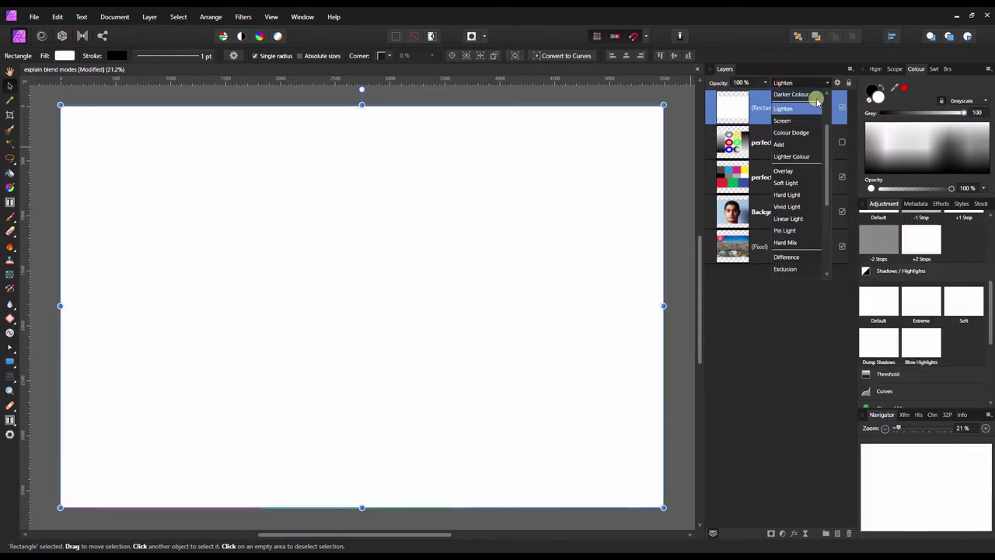
scroll(828, 93, up, 4)
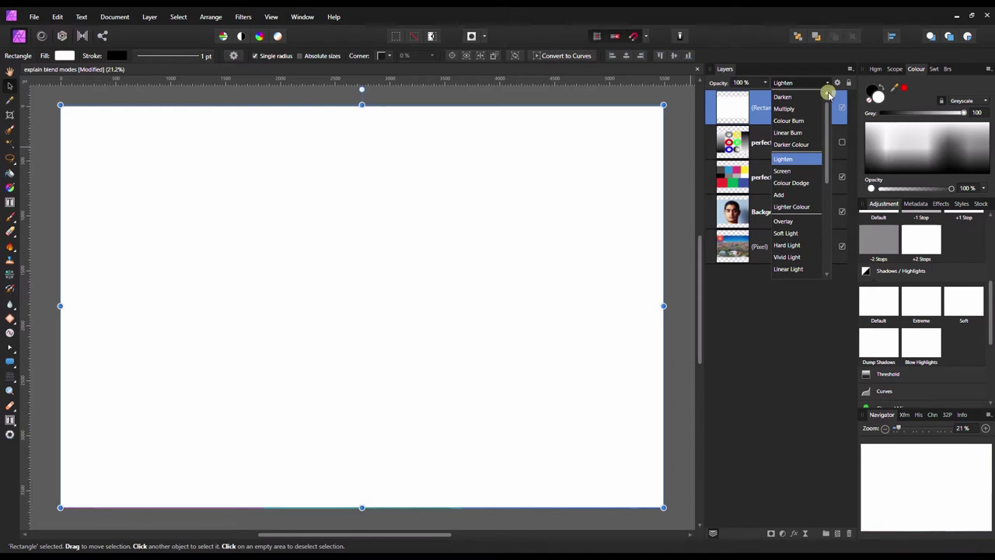
click(827, 84)
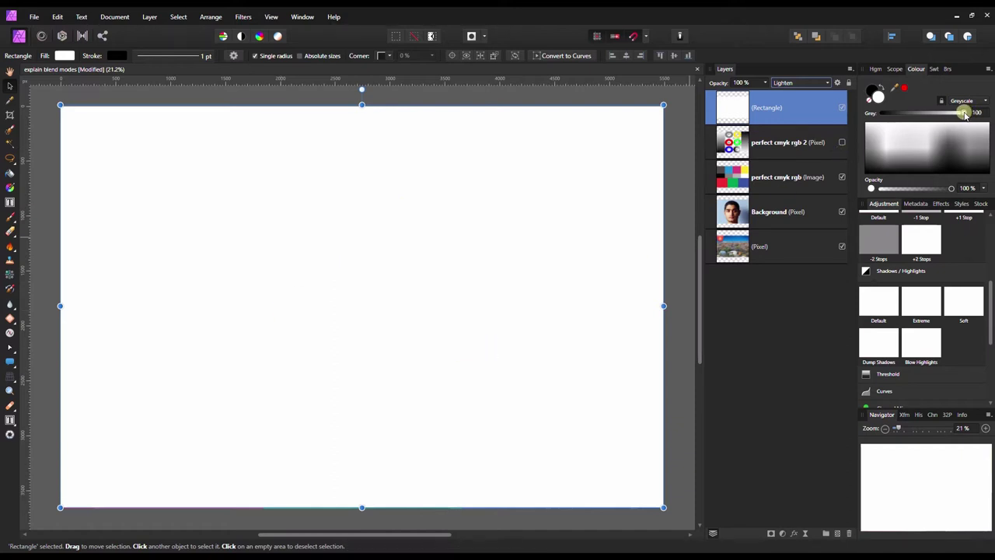
Step: Set the rectangle's grey value to 0 and its blend mode to Normal
drag(960, 115, 876, 113)
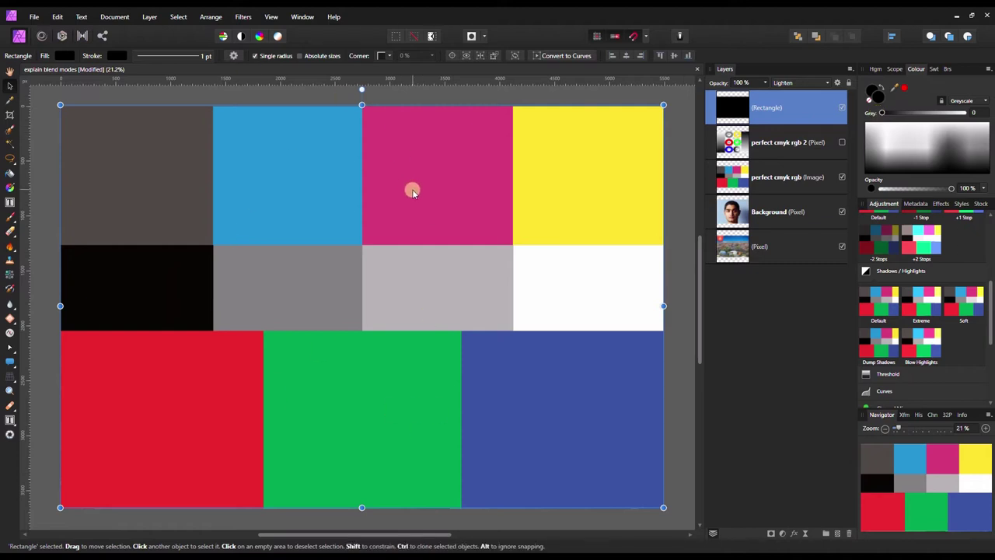
click(803, 82)
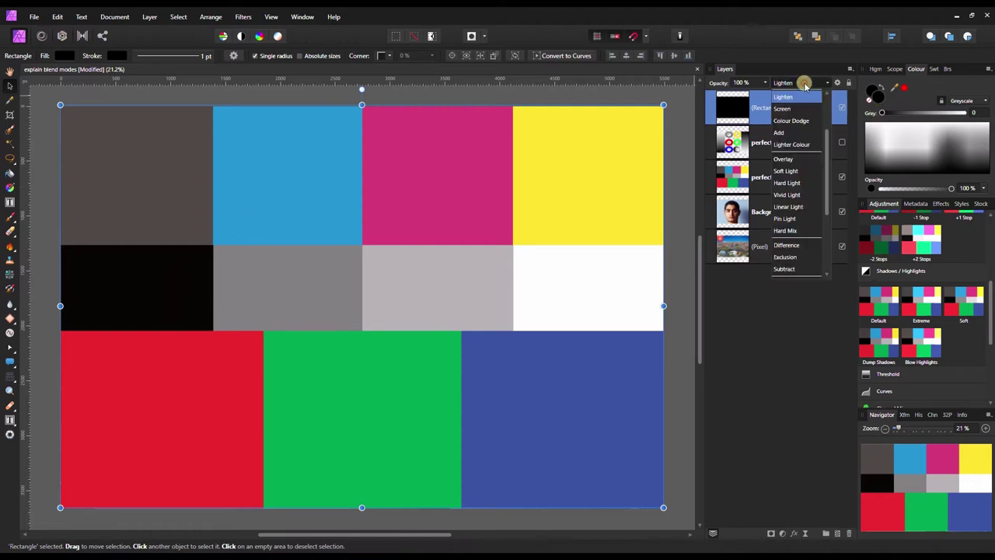
scroll(804, 92, up, 2)
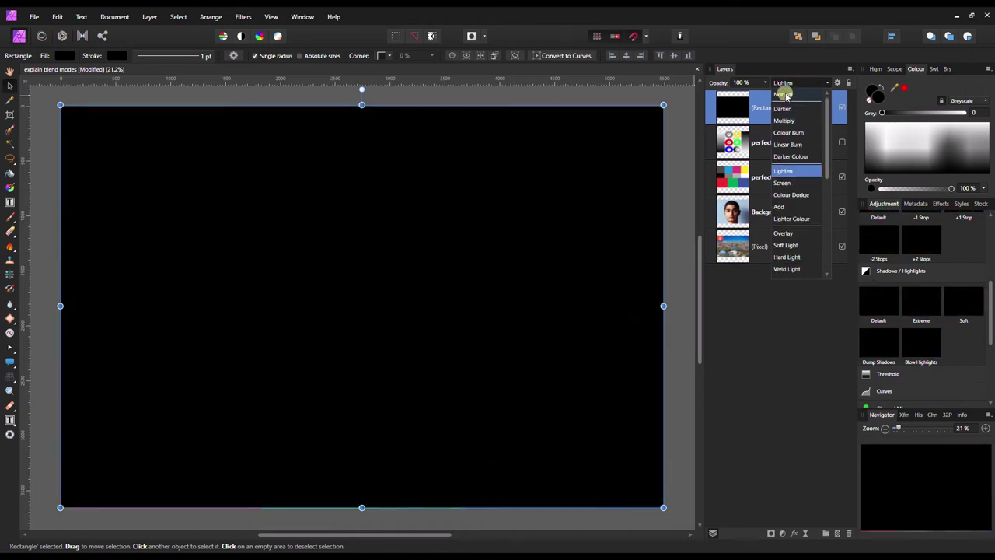
click(784, 95)
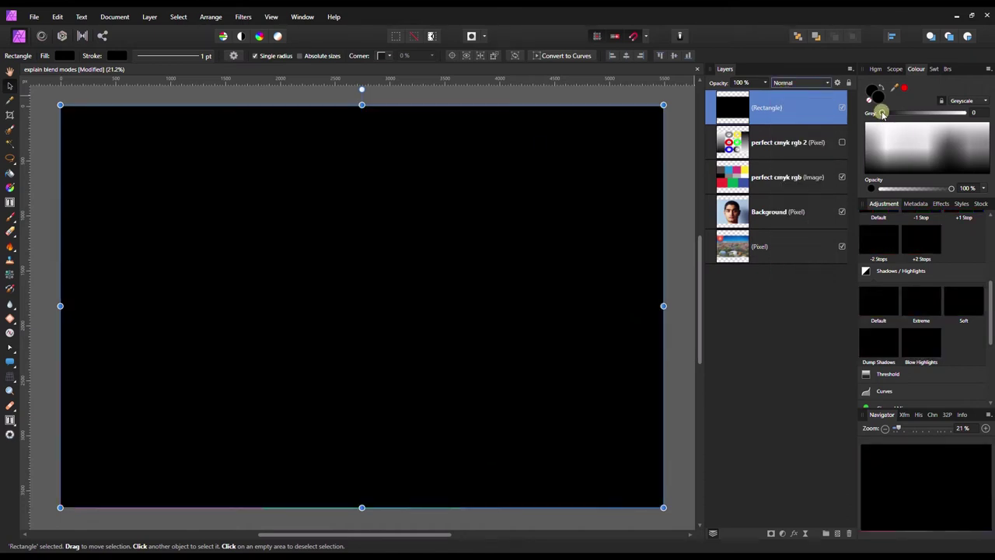
click(882, 113)
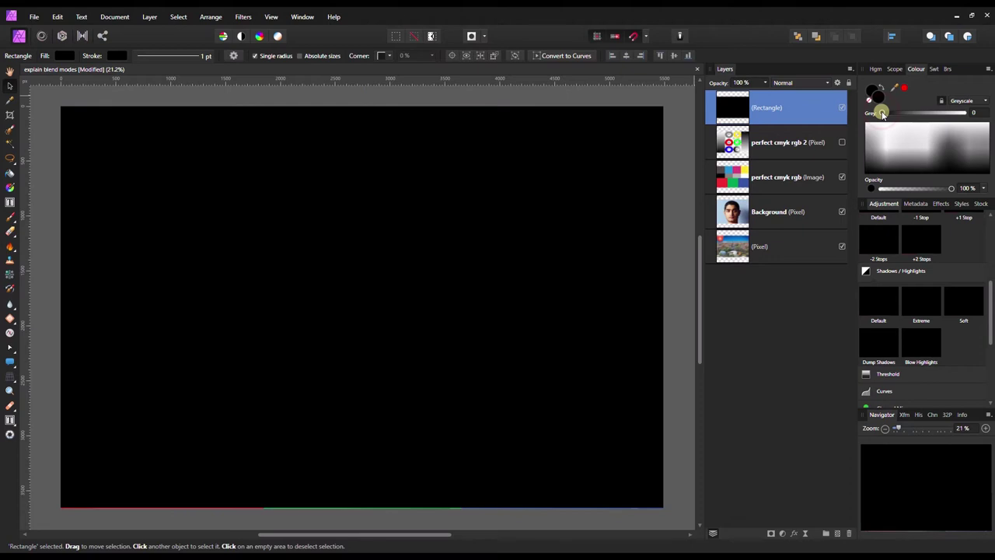
drag(882, 114, 859, 117)
Step: Set the rectangle's blend mode to Lighten, raise its grey value to 39, and return it to 0
click(792, 83)
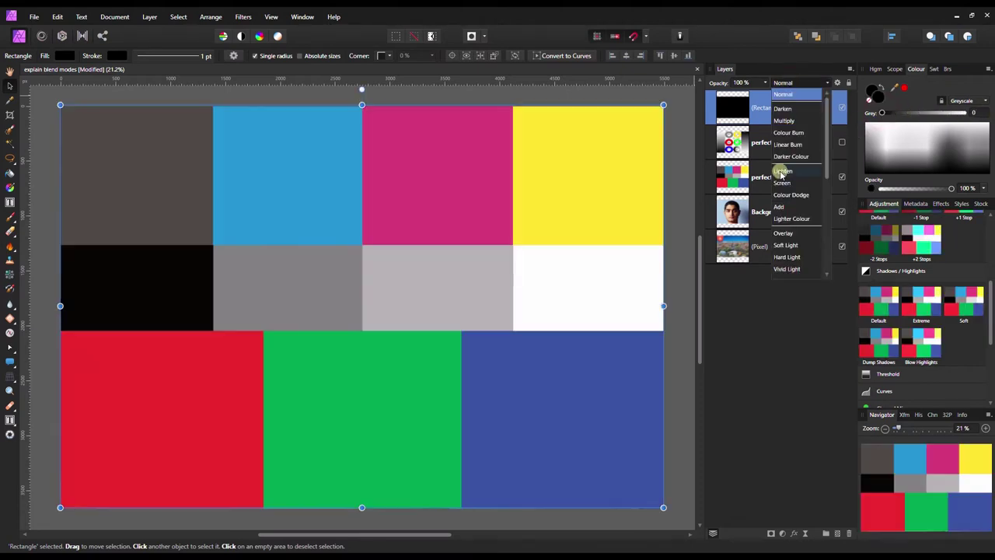
click(781, 171)
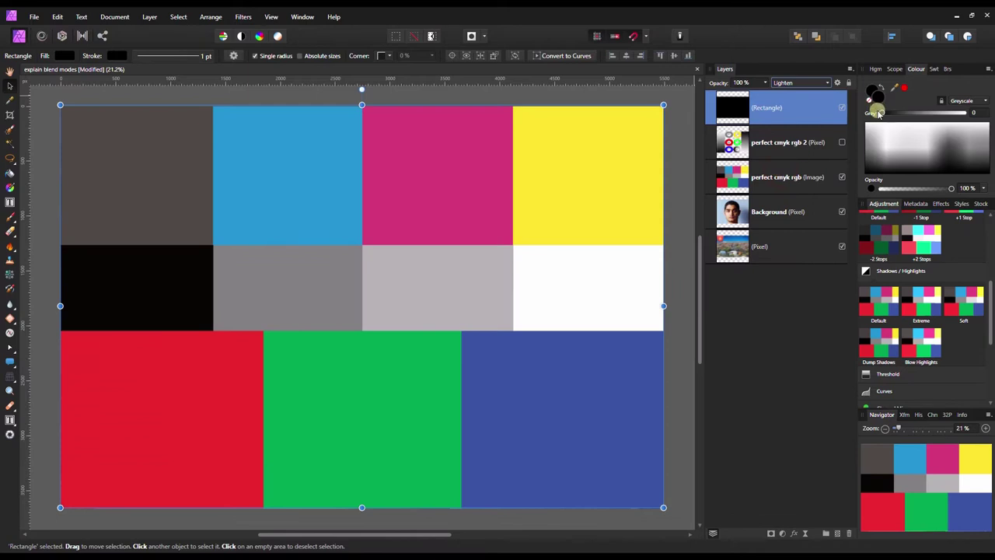
drag(878, 114, 913, 113)
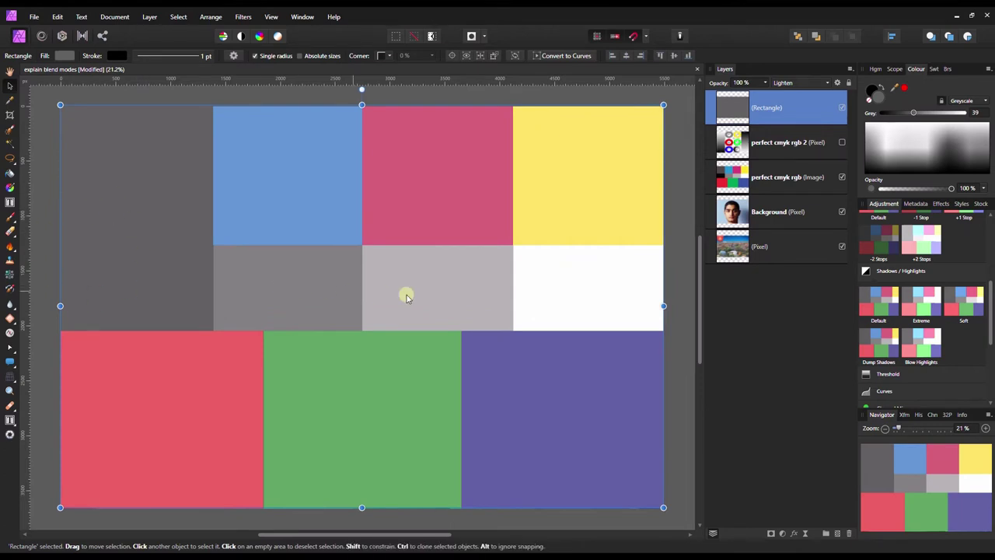
drag(913, 113, 843, 215)
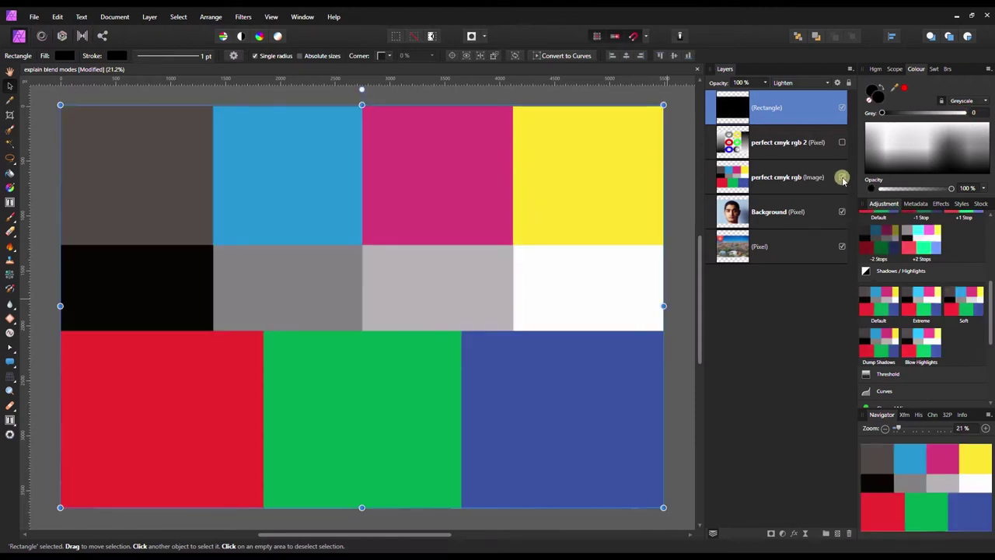
Step: Hide the perfect cmyk rgb image layer, and raise the rectangle's grey value to 50 and on to 100 over the portrait
click(842, 177)
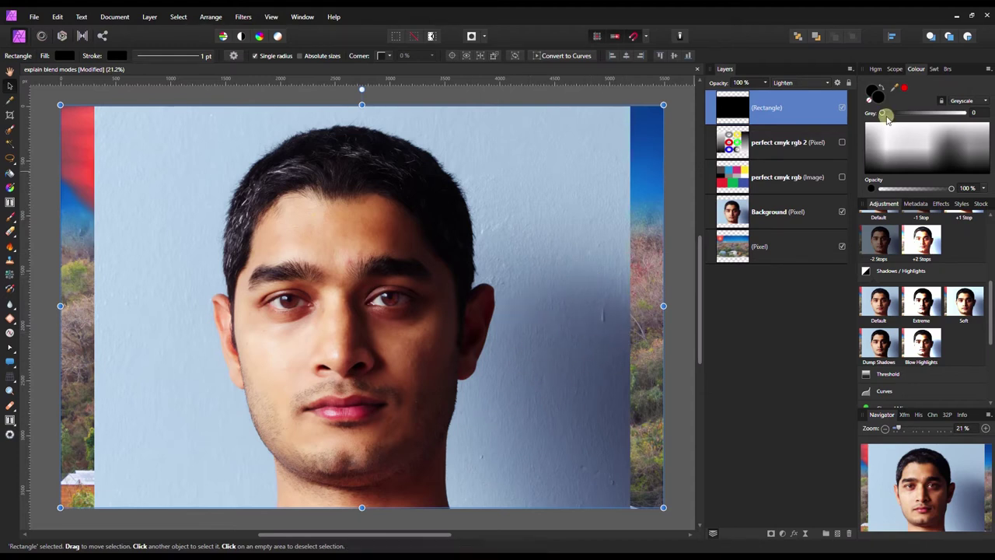
drag(882, 114, 923, 116)
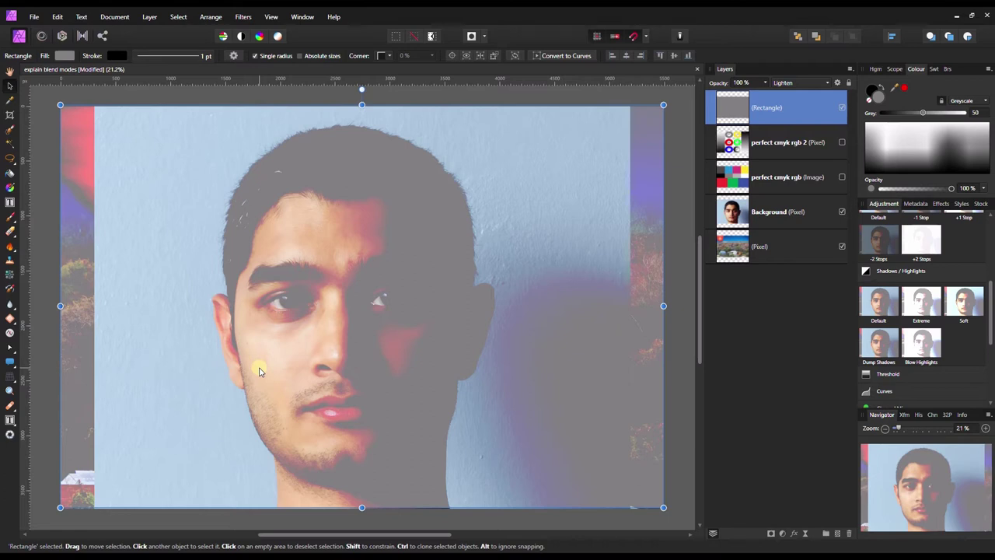
drag(922, 113, 970, 121)
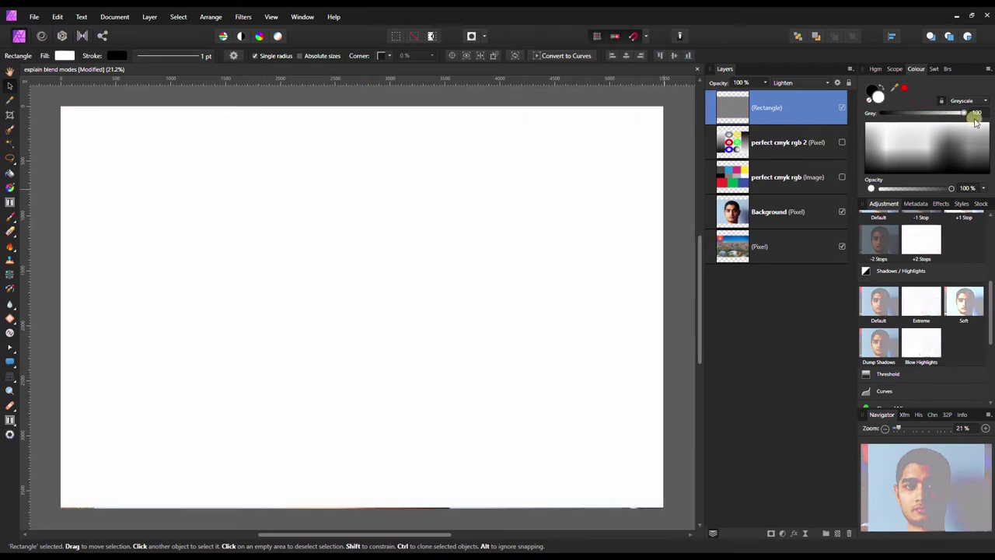
Step: Set the rectangle's blend mode to Darken, and lower its grey value to 53 and on to 0
click(796, 86)
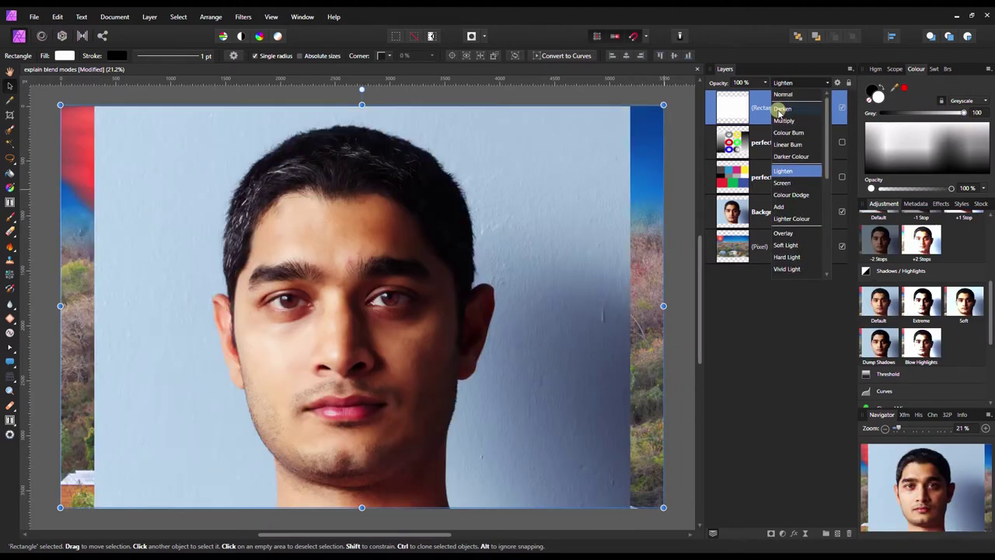
click(778, 107)
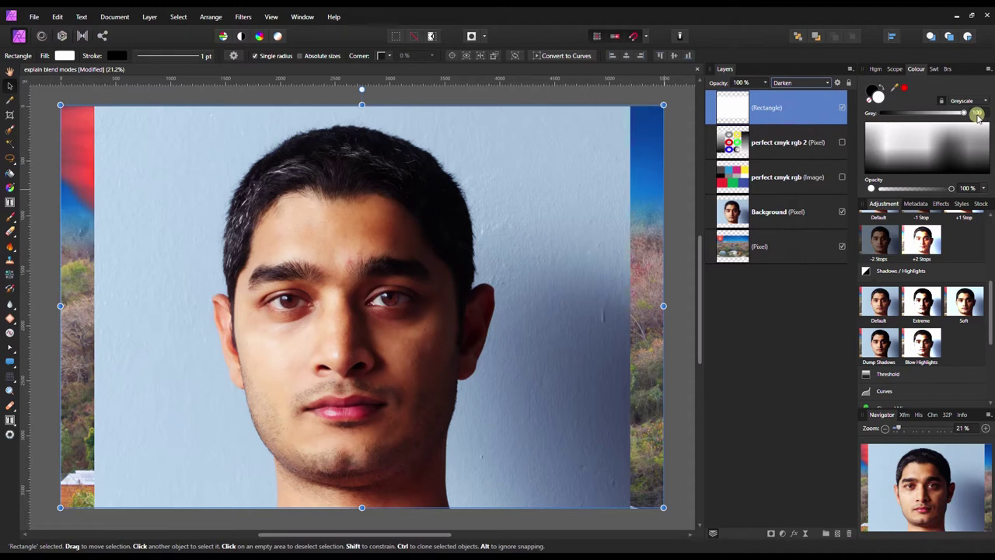
drag(963, 114, 925, 117)
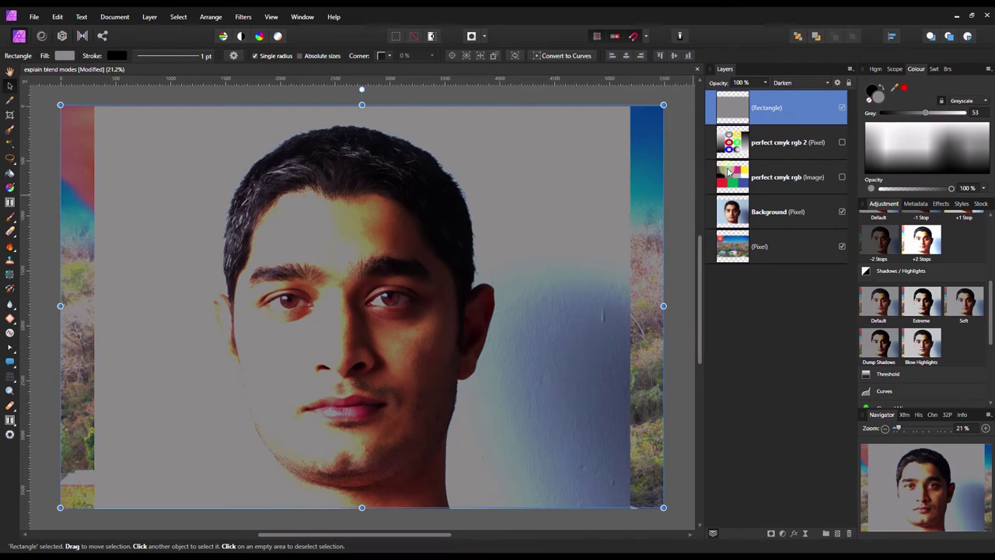
drag(929, 116, 882, 113)
Step: Set the rectangle's blend mode to Lighten and its grey value to 100
click(785, 83)
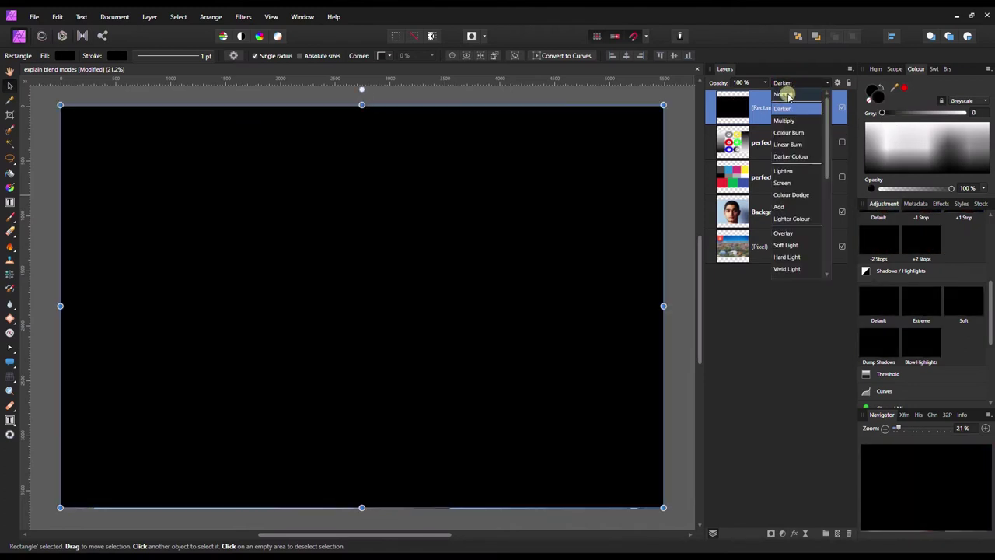
click(782, 171)
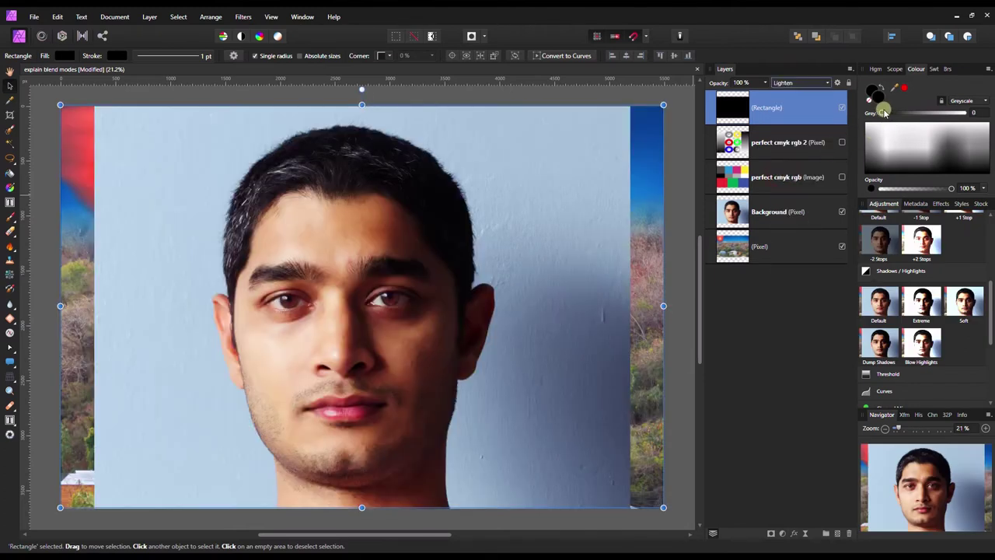
drag(881, 113, 985, 127)
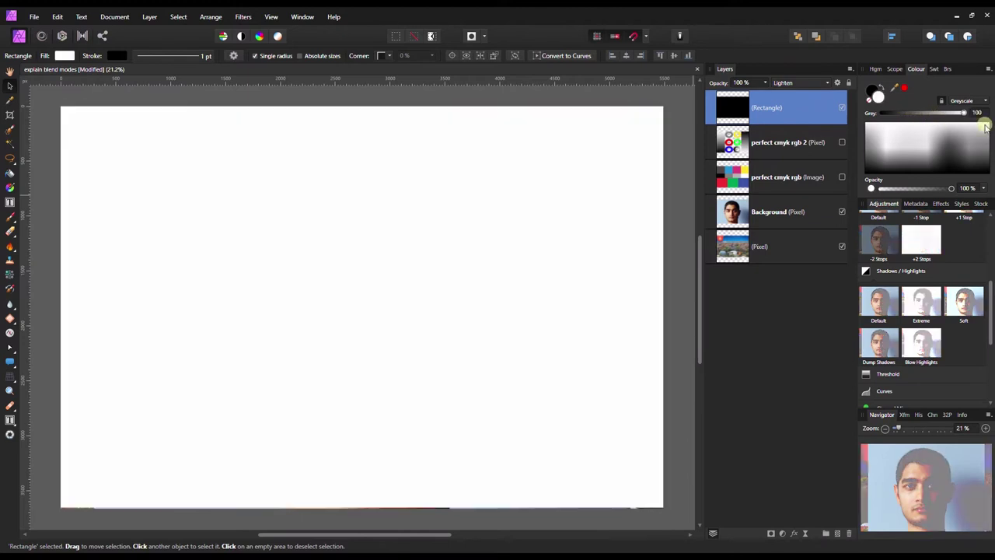
Step: Hide the Background portrait layer, and lower the rectangle's grey value to 61 and on to 0 over the landscape
click(842, 248)
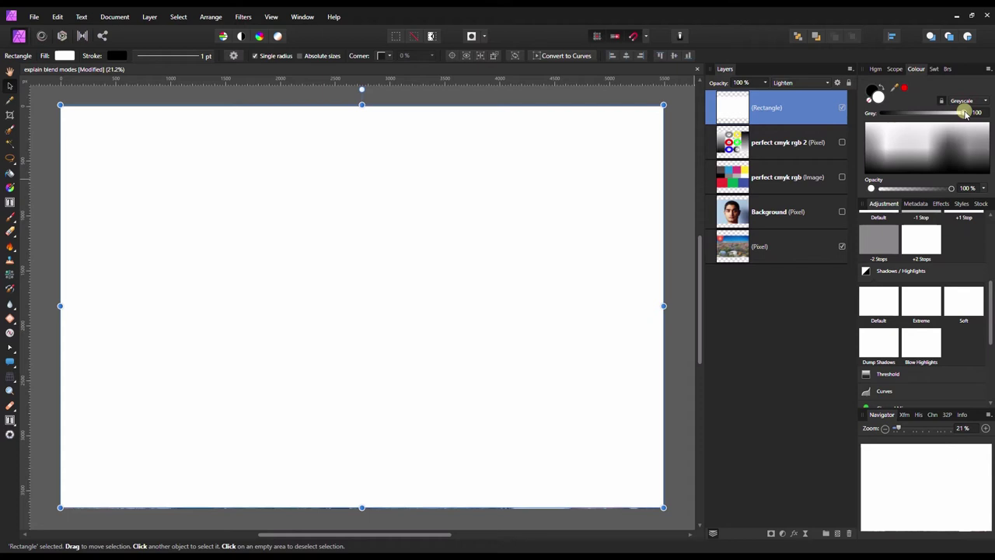
drag(960, 114, 932, 114)
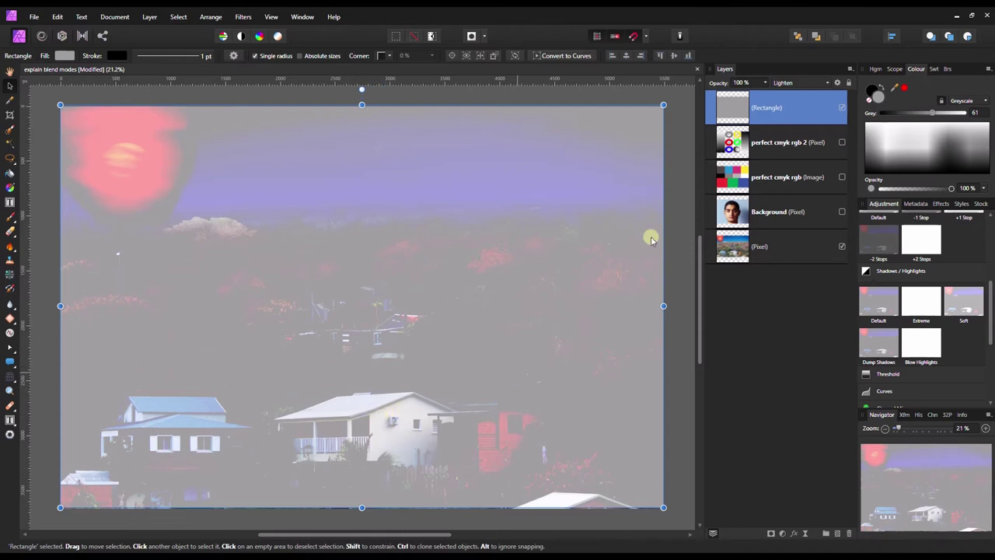
drag(932, 113, 893, 121)
drag(891, 120, 856, 119)
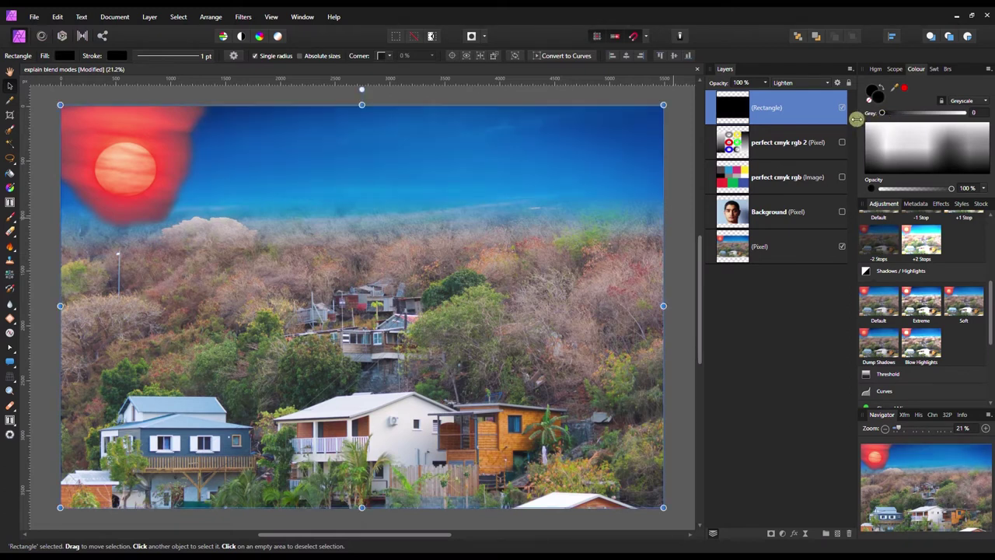
Step: Change the black rectangle's blend mode to Screen, and switch it to Multiply for comparison over the landscape
click(781, 82)
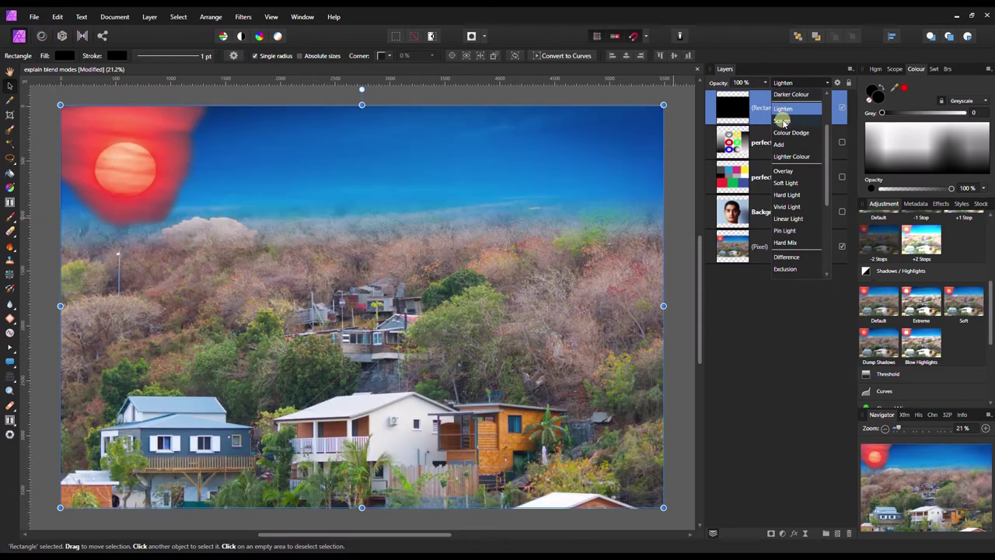
click(782, 122)
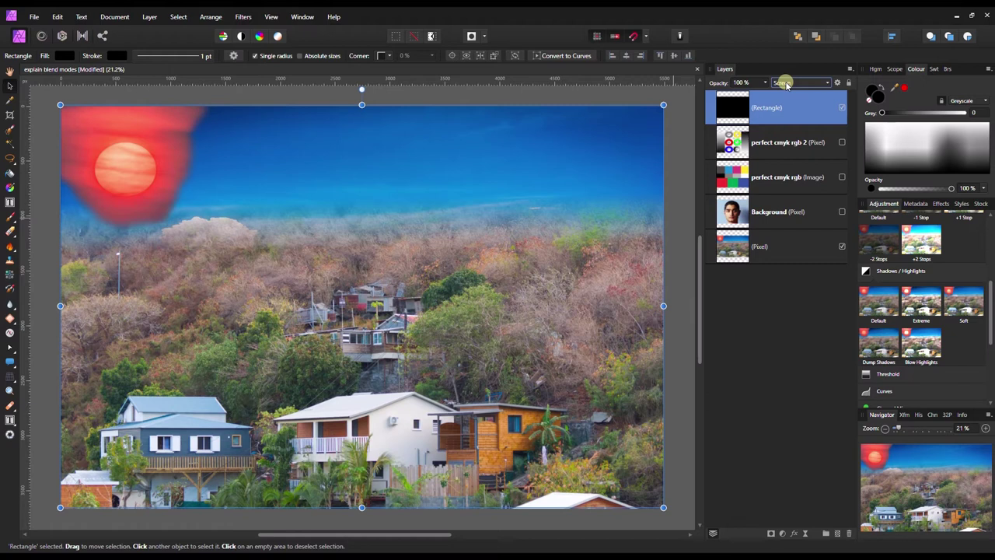
click(785, 83)
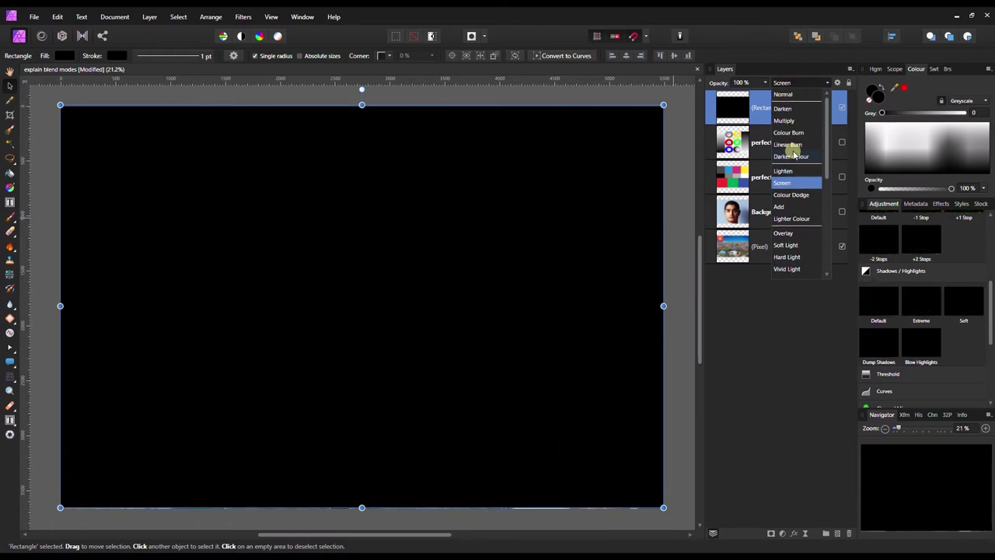
click(782, 121)
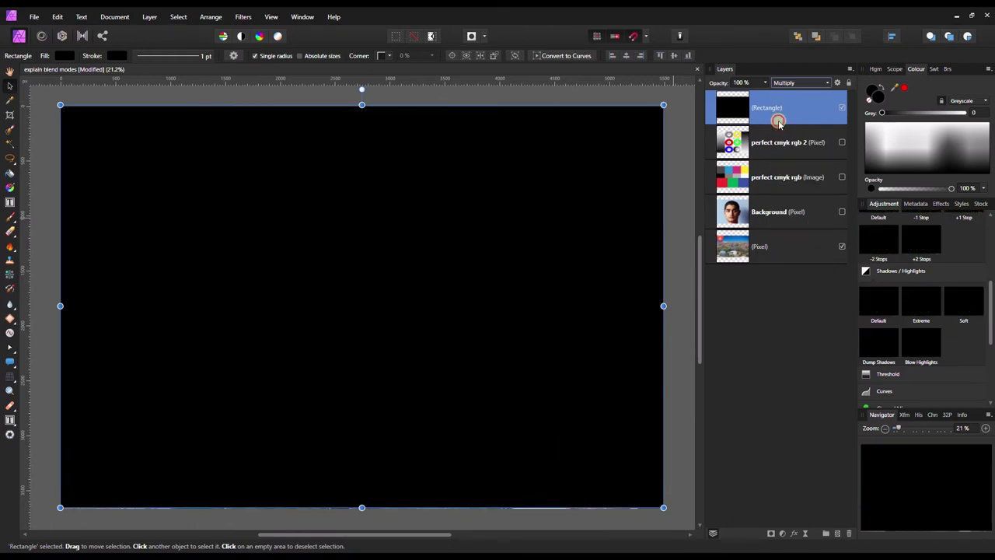
Step: Keep the rectangle's grey value at 0 and set its blend mode back to Screen over the landscape
drag(882, 114, 814, 117)
drag(892, 118, 868, 137)
click(790, 82)
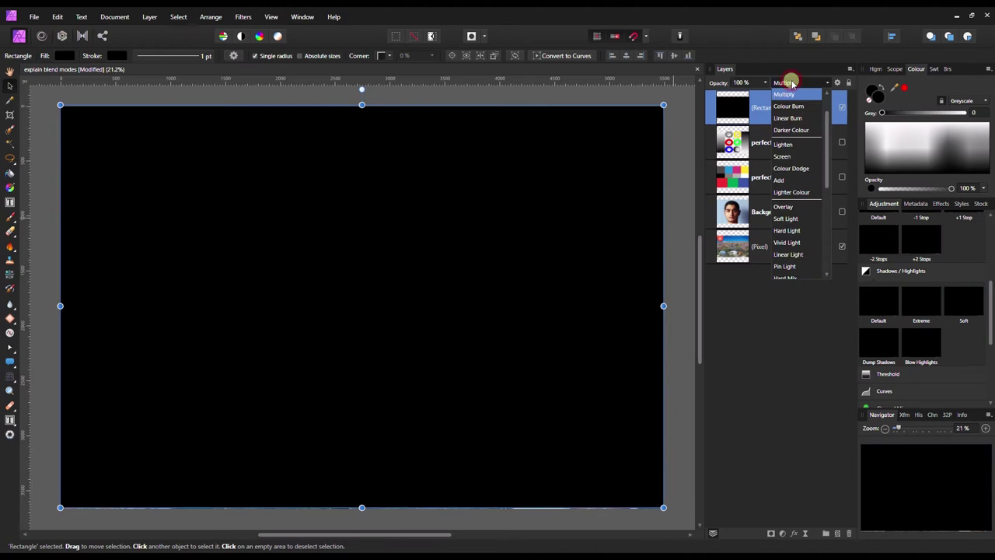
click(791, 153)
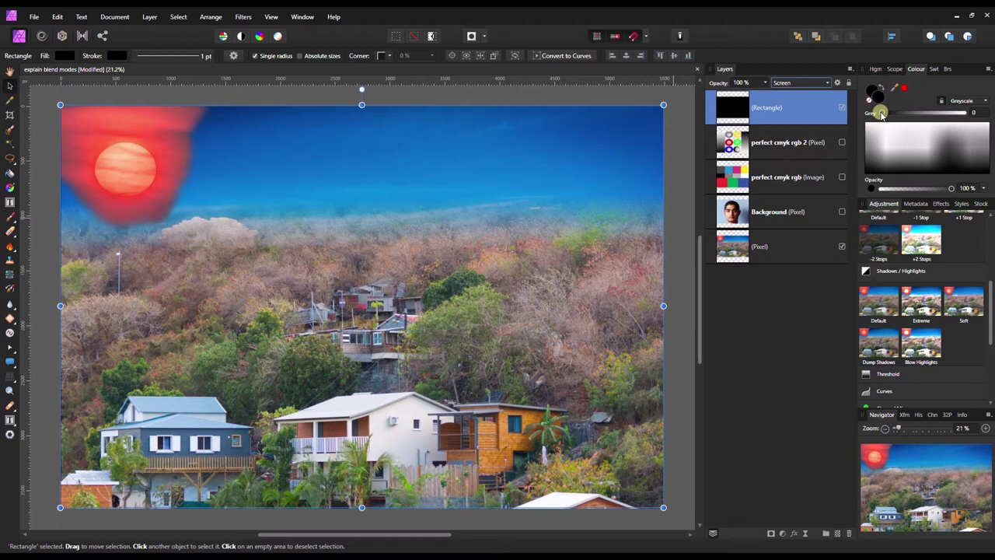
Step: Raise the Screen rectangle's grey value to 27, return it to 0, and raise it to 100 over the landscape
drag(880, 114, 904, 134)
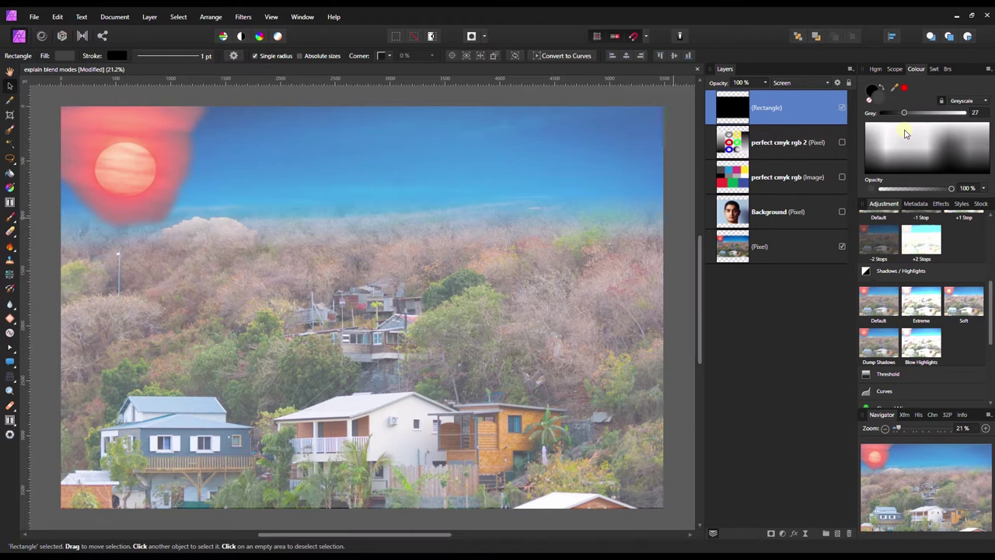
drag(904, 133, 881, 130)
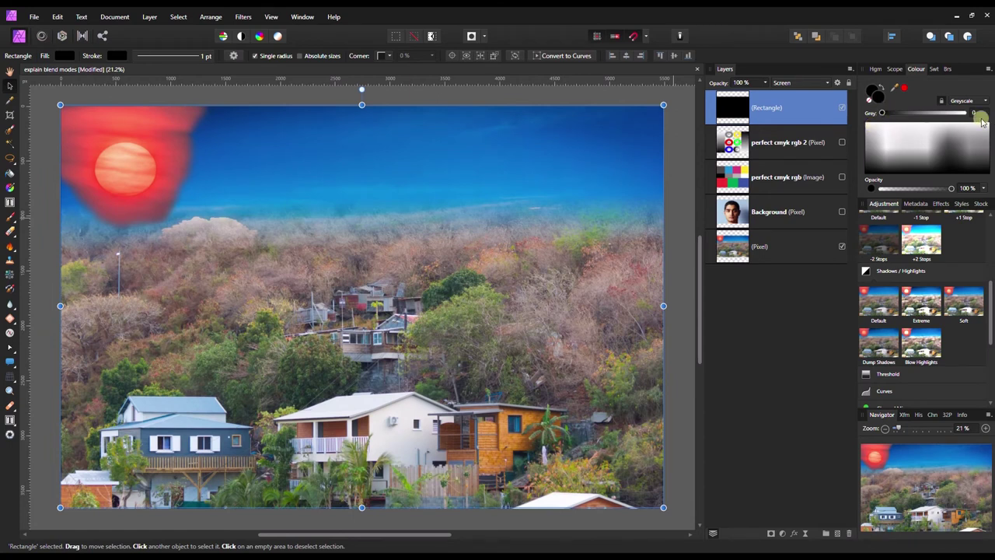
drag(884, 116, 982, 132)
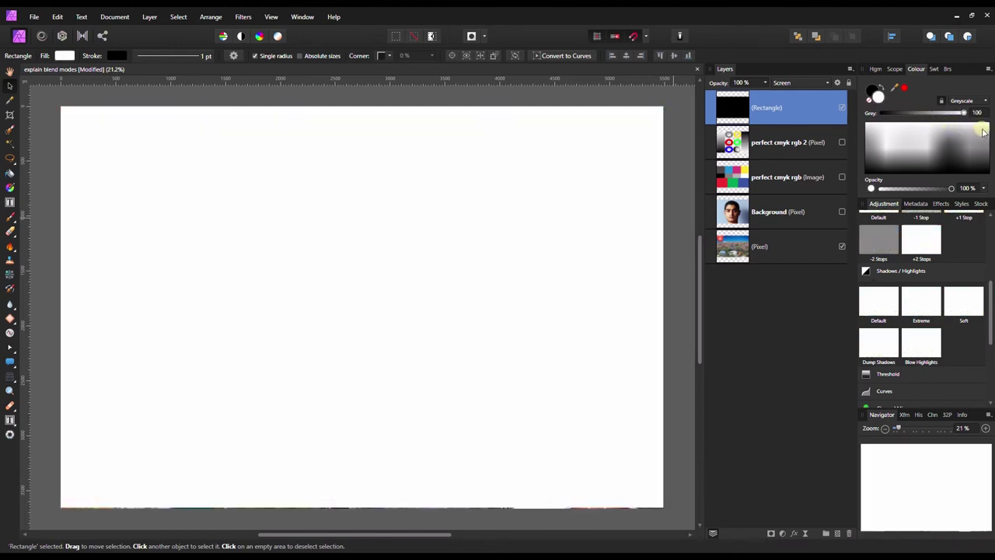
Step: Show the Background portrait layer, and set the Screen rectangle's grey value to 61 and back to 100
click(840, 212)
drag(964, 115, 932, 126)
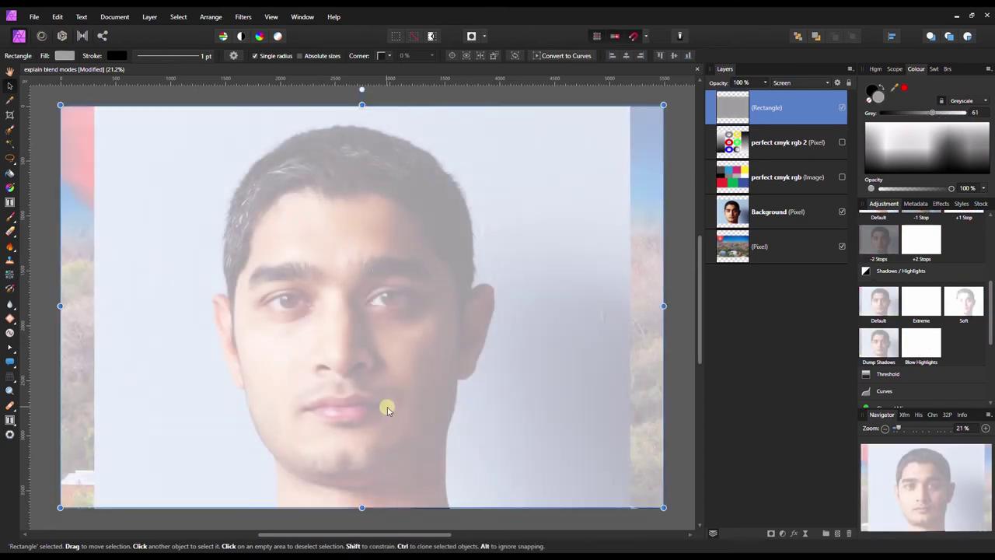
click(964, 113)
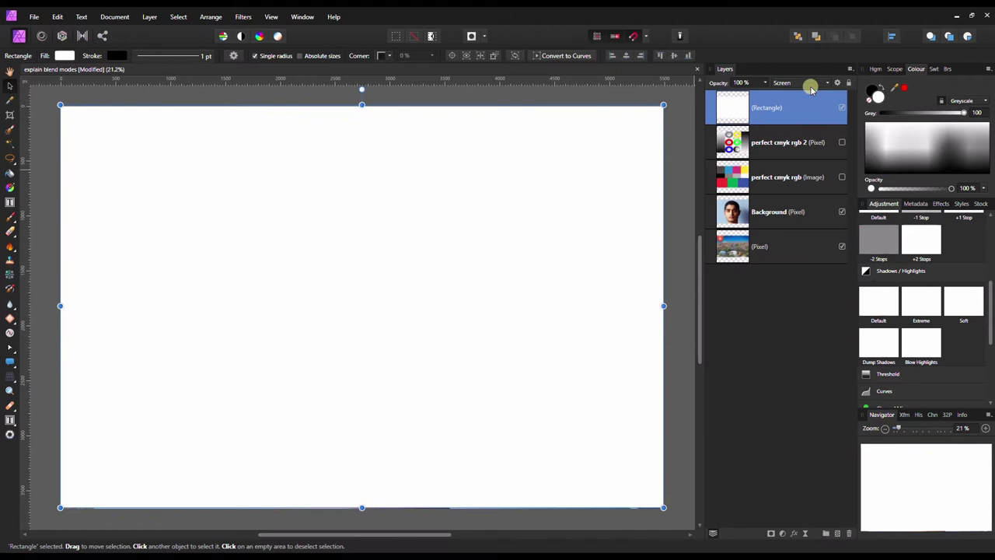
Step: Switch the white rectangle to Colour Dodge and on to Colour Burn, and lower its grey value to 47 and on to 0
click(797, 83)
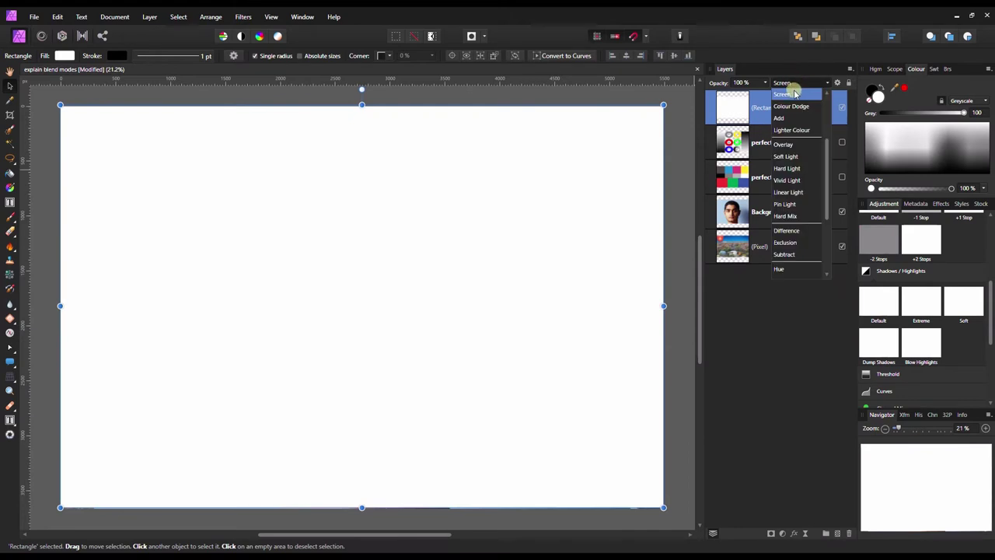
click(792, 107)
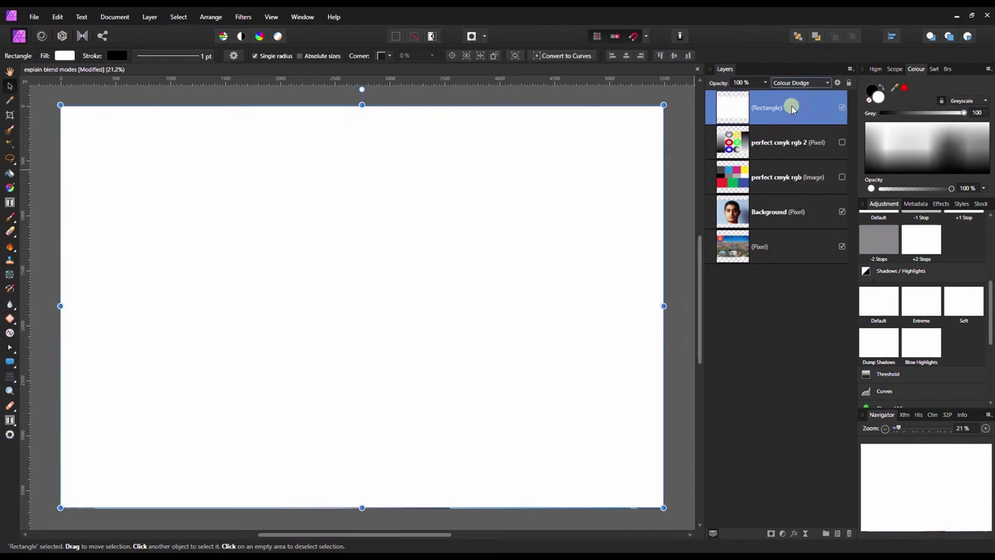
click(804, 83)
scroll(801, 108, up, 3)
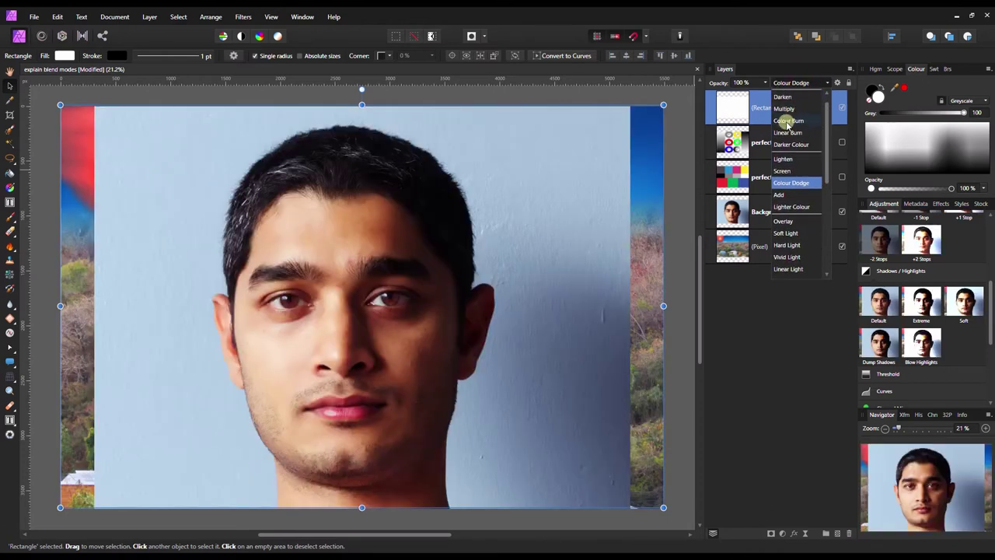
click(788, 122)
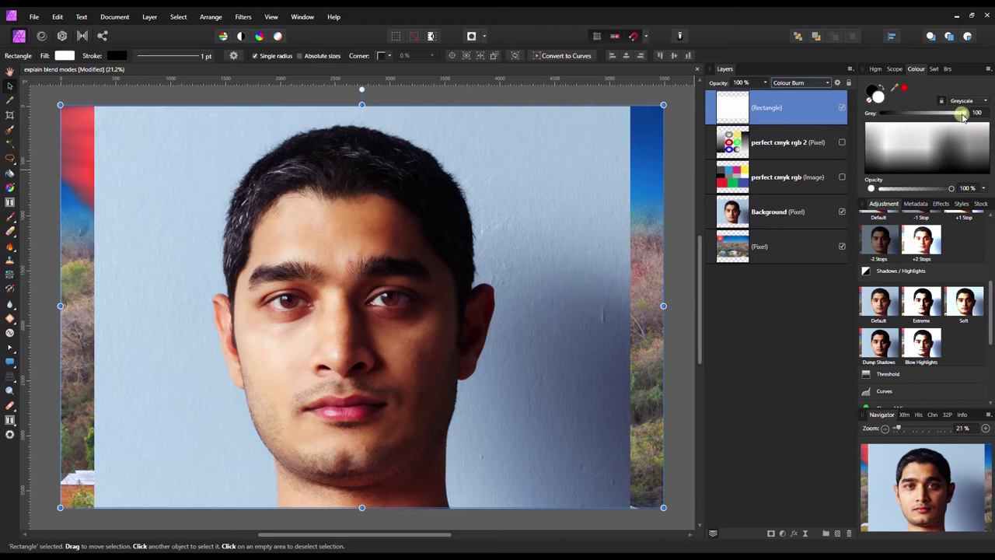
drag(963, 114, 920, 113)
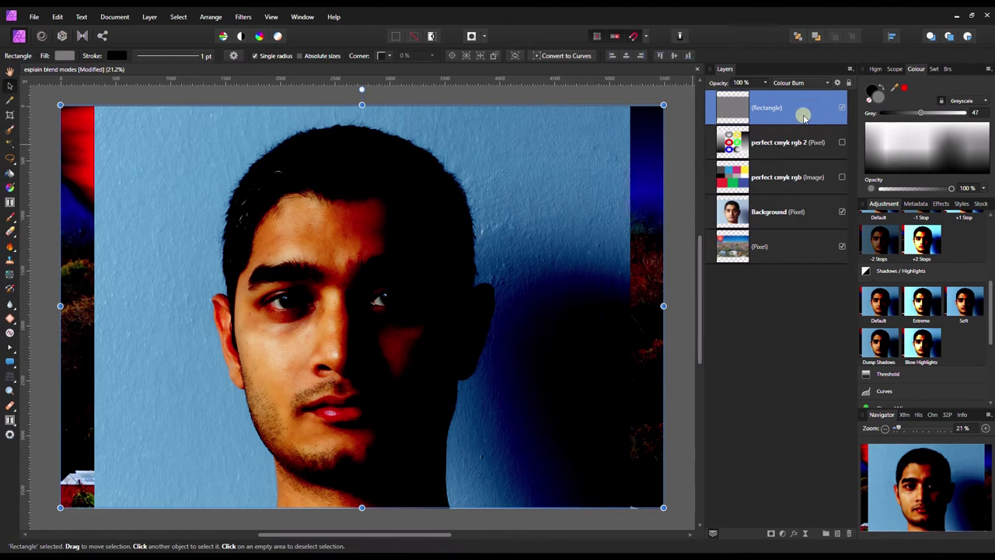
drag(919, 112, 881, 113)
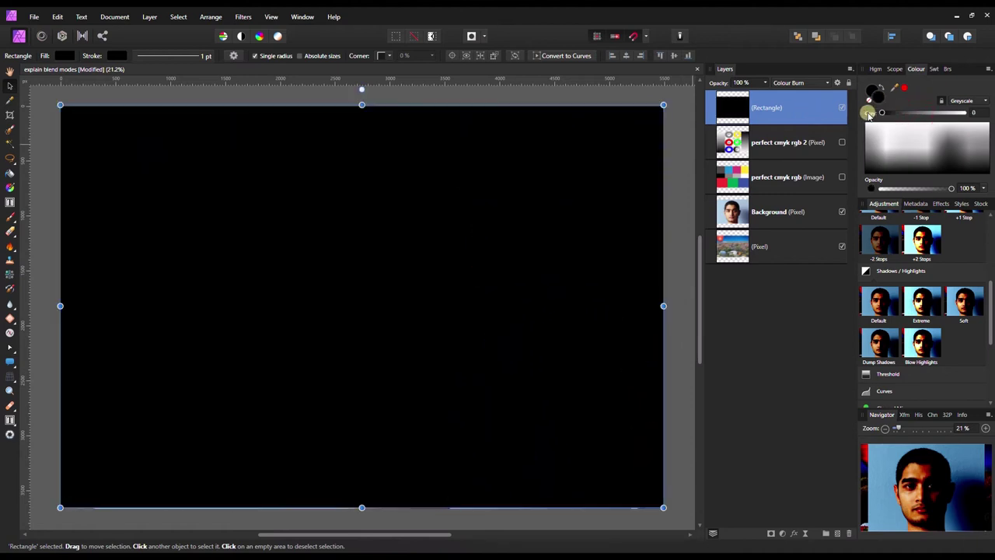
Step: Set the rectangle's blend mode to Colour Dodge, and change its grey value to 42, to 100 and back to 0
click(780, 82)
click(782, 157)
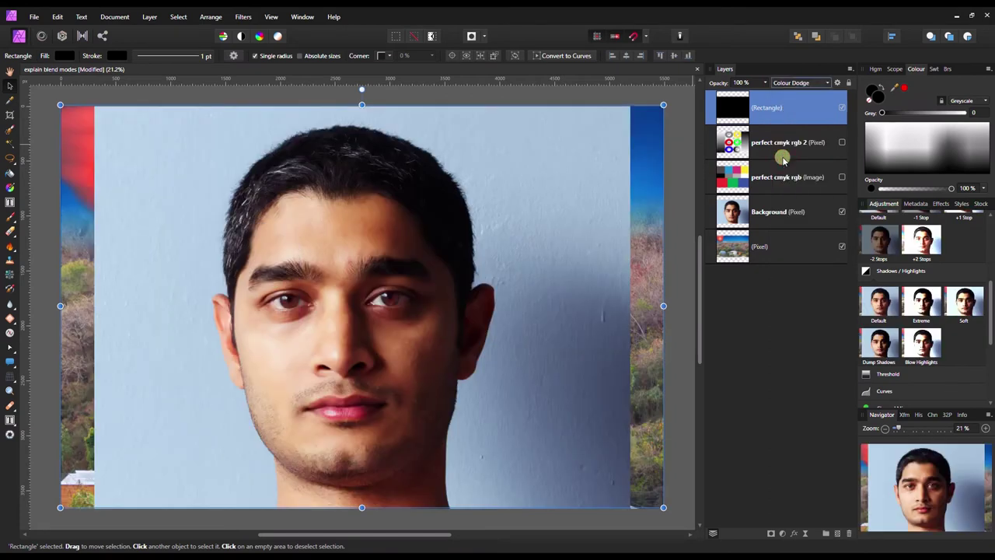
drag(880, 115, 917, 117)
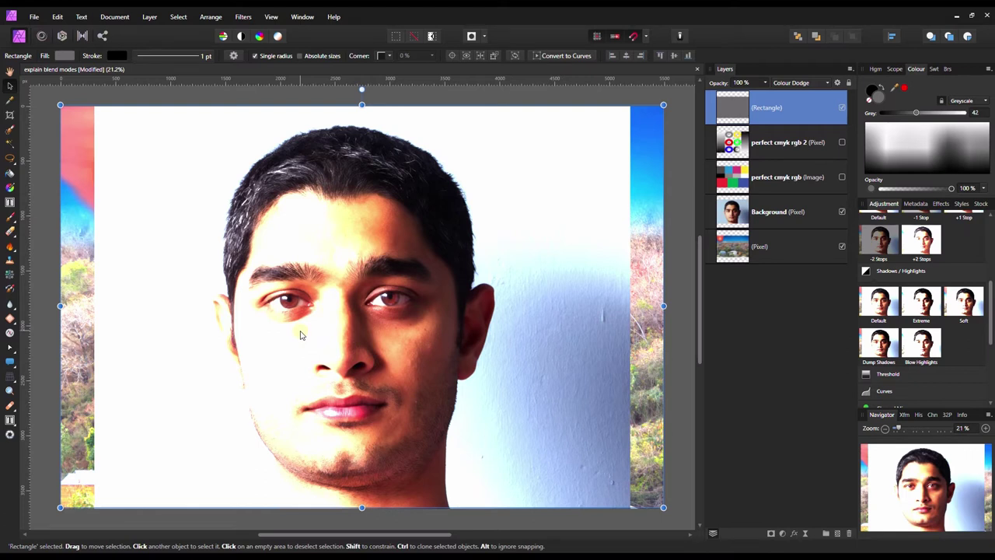
drag(916, 114, 965, 123)
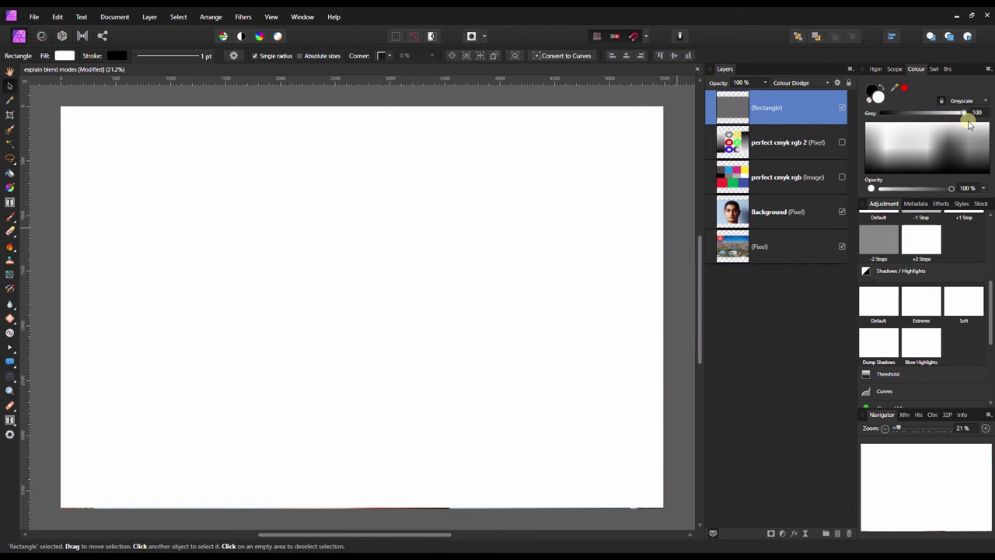
drag(965, 114, 881, 113)
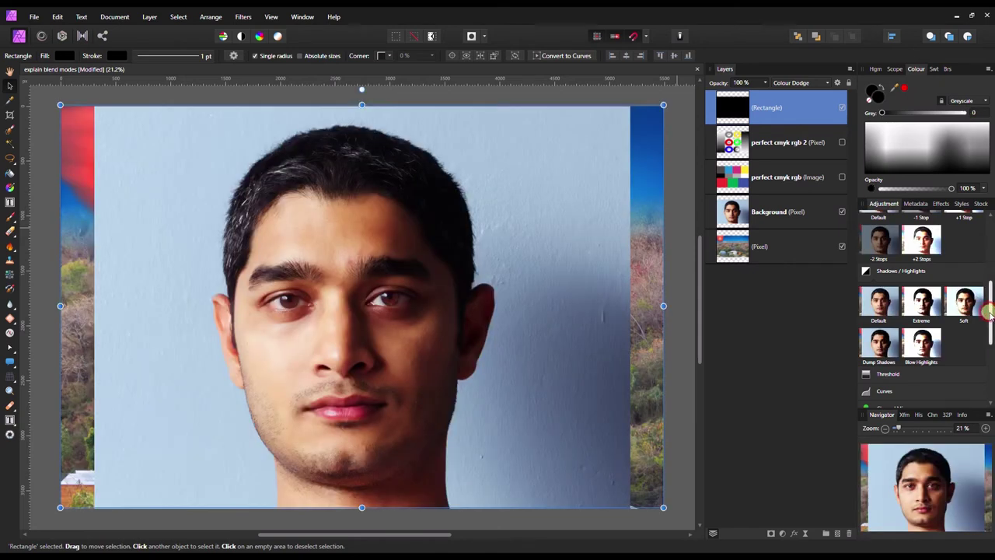
Step: Add an Exposure adjustment layer above the rectangle and try out a slightly raised exposure
scroll(991, 311, up, 3)
click(889, 280)
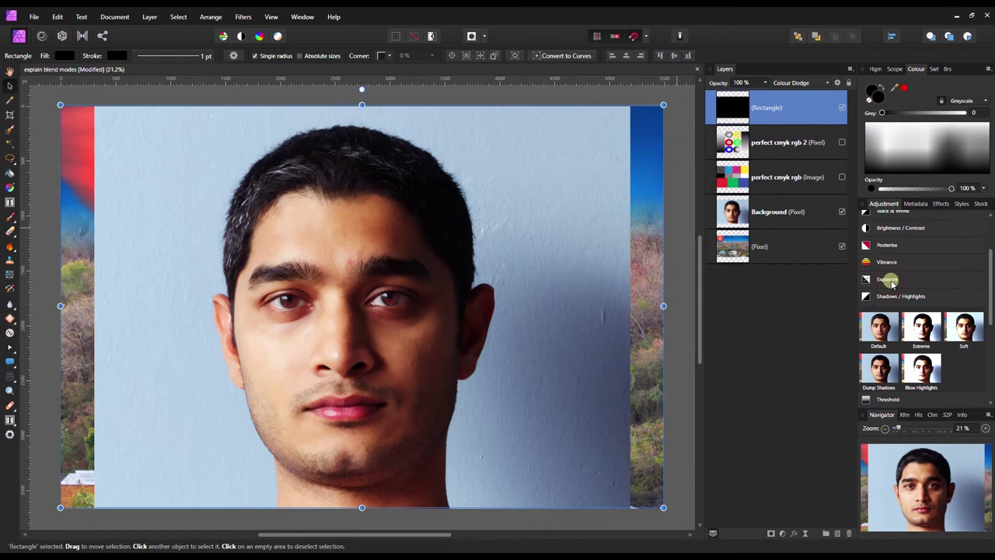
click(889, 280)
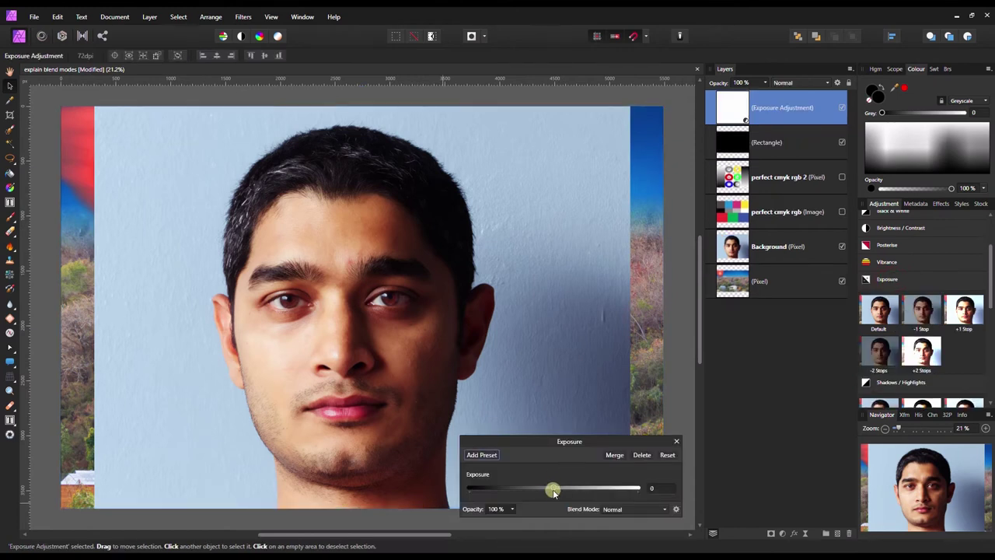
mouse_move(551, 488)
mouse_down()
mouse_move(617, 498)
mouse_move(548, 493)
mouse_move(560, 492)
mouse_up()
click(676, 440)
Step: Hide the Exposure adjustment and the Background portrait, and vary the Colour Dodge rectangle's grey value, ending at 0 over the landscape
click(844, 107)
click(796, 140)
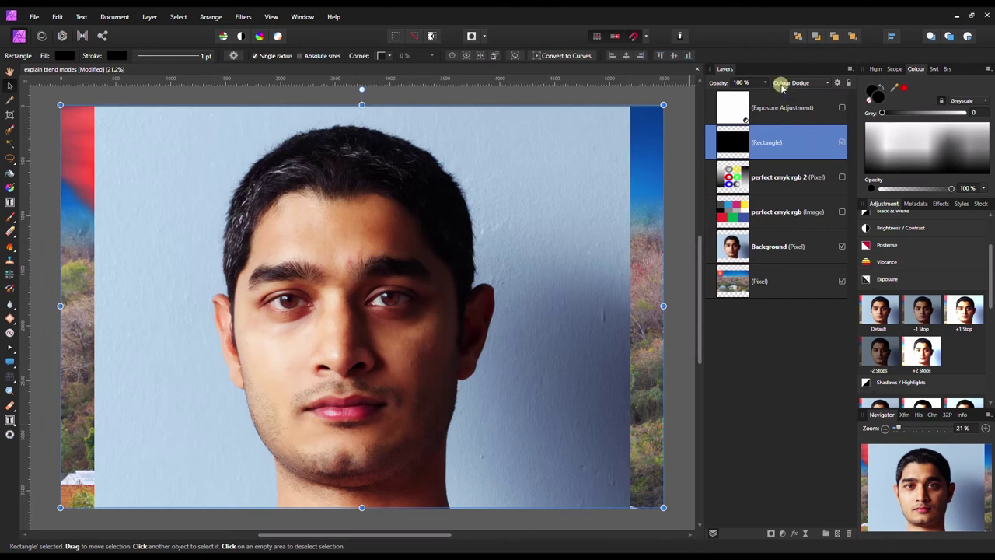
click(883, 114)
mouse_move(882, 113)
mouse_down()
mouse_move(968, 126)
mouse_move(869, 129)
mouse_up()
click(842, 246)
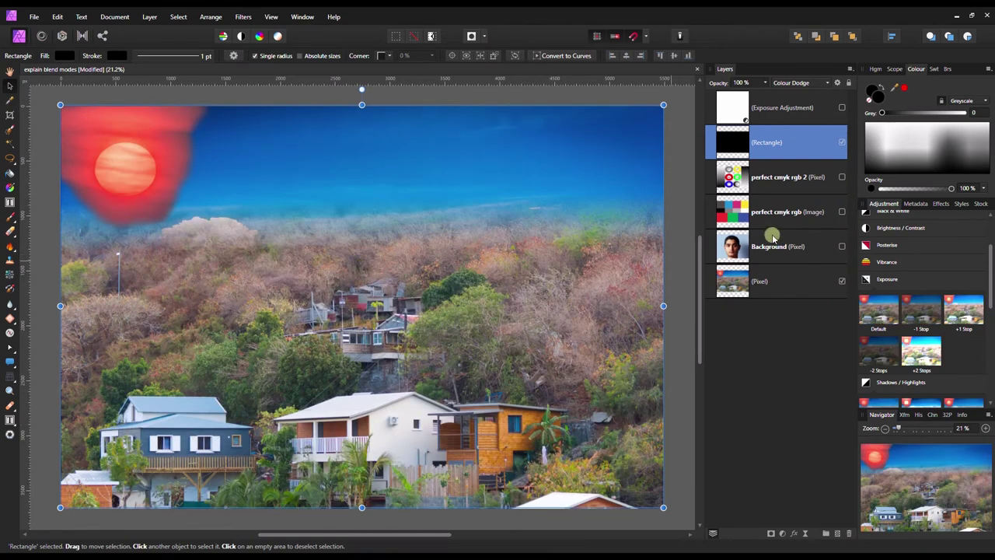
drag(882, 114, 793, 113)
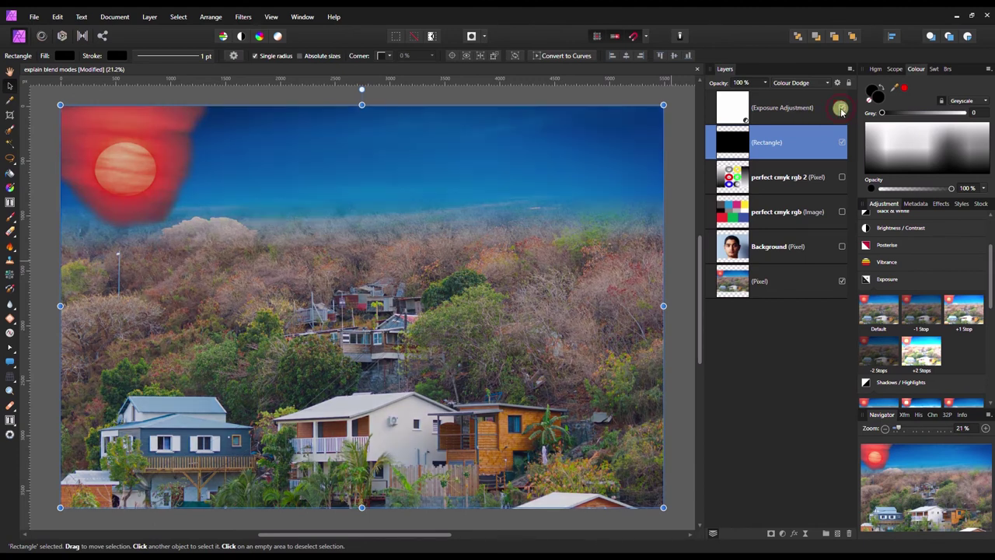
Step: Show the Exposure adjustment layer, raise its exposure to 1.415 for comparison, and reset it
click(841, 107)
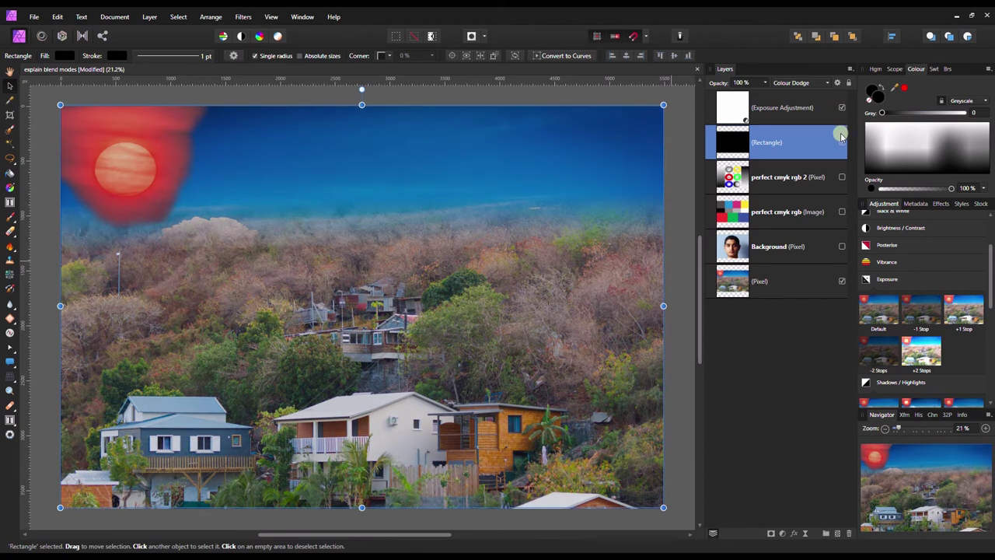
double_click(732, 108)
mouse_move(550, 488)
mouse_down()
mouse_move(599, 490)
mouse_move(561, 494)
mouse_up()
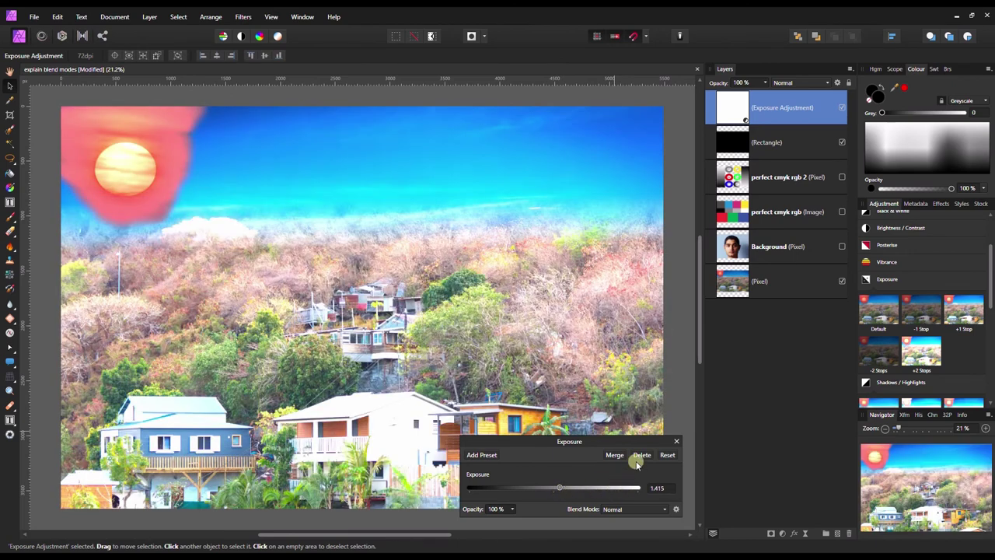
click(665, 456)
click(676, 441)
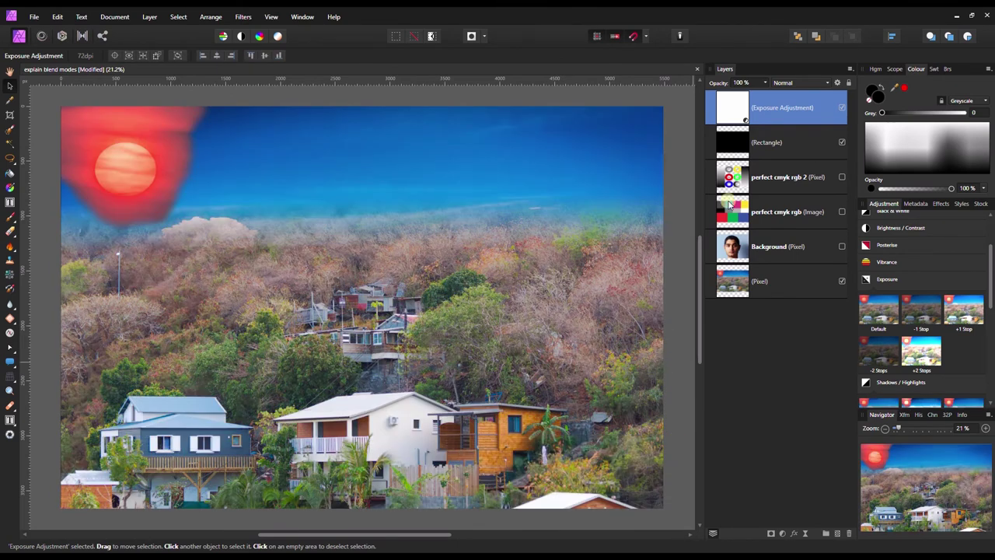
Step: Set the rectangle's blend mode to Colour Burn, and change its grey value to 100 and down to 61
key(alt+[)
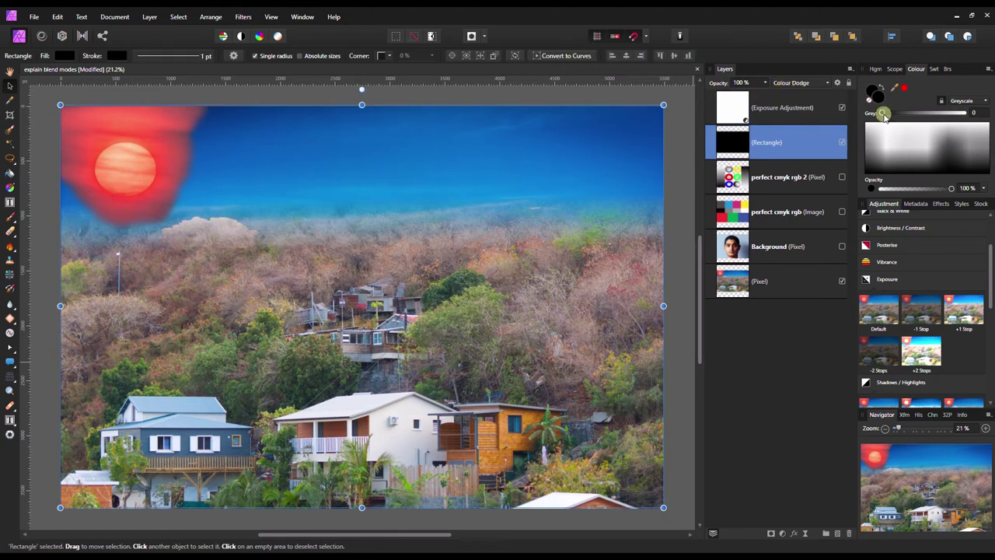
click(809, 83)
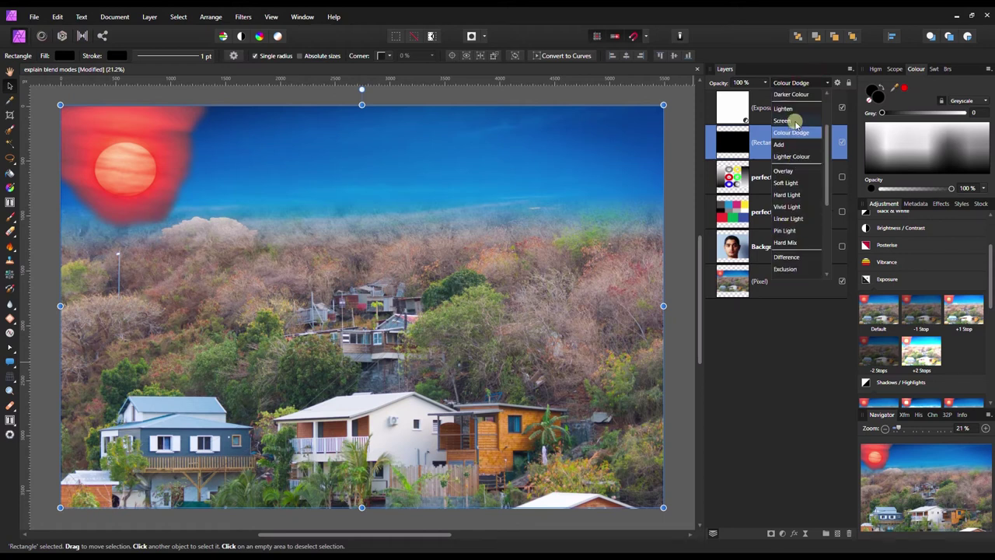
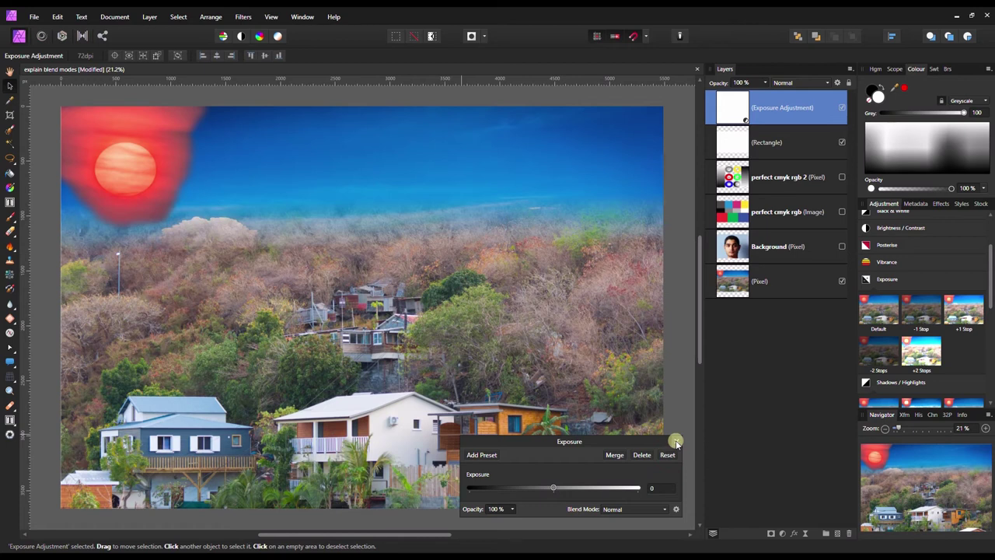
click(676, 440)
click(793, 139)
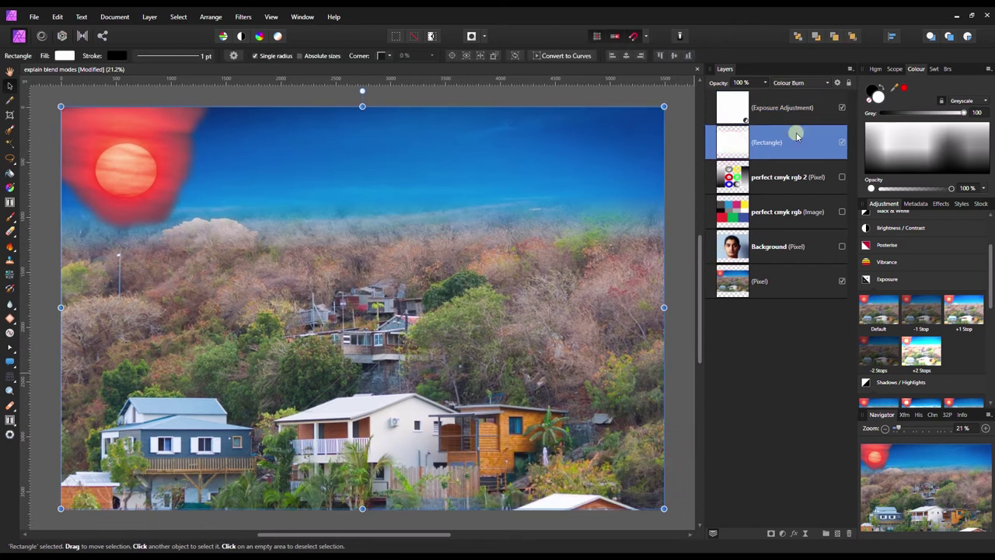
mouse_move(961, 113)
mouse_down()
mouse_move(868, 116)
mouse_move(933, 120)
mouse_up()
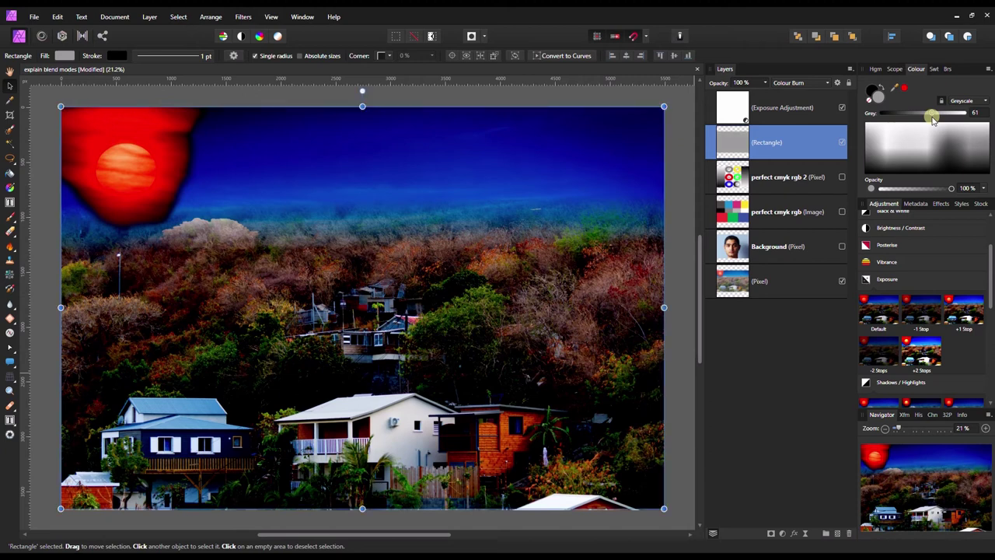
Step: Switch the grey rectangle's blend mode to Colour Dodge, and lower its grey value to 0 over the landscape
click(806, 83)
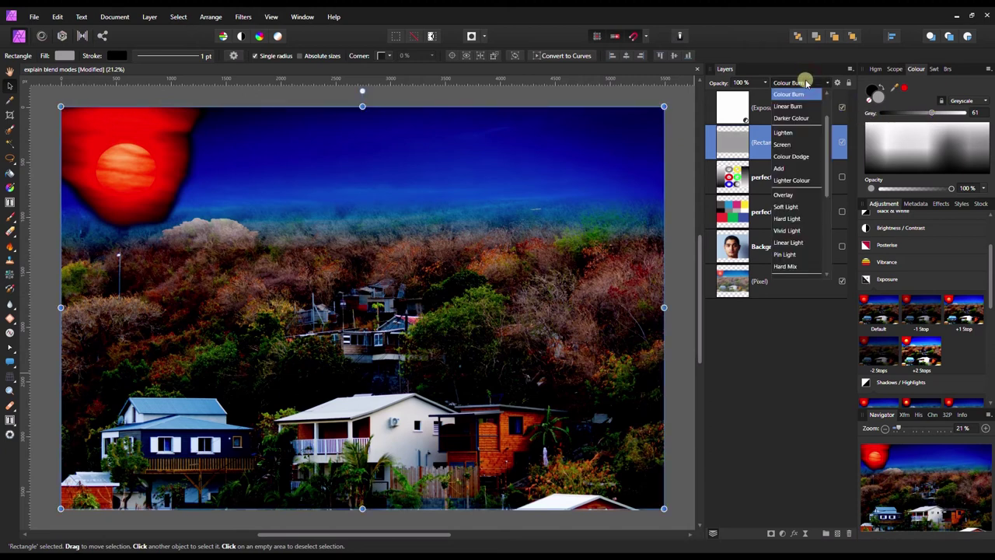
click(780, 157)
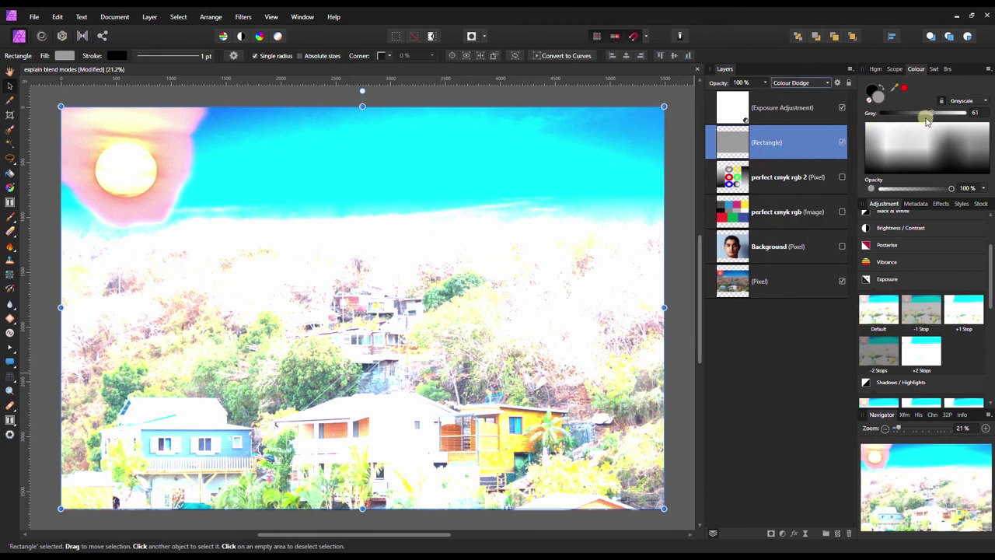
drag(931, 113, 867, 124)
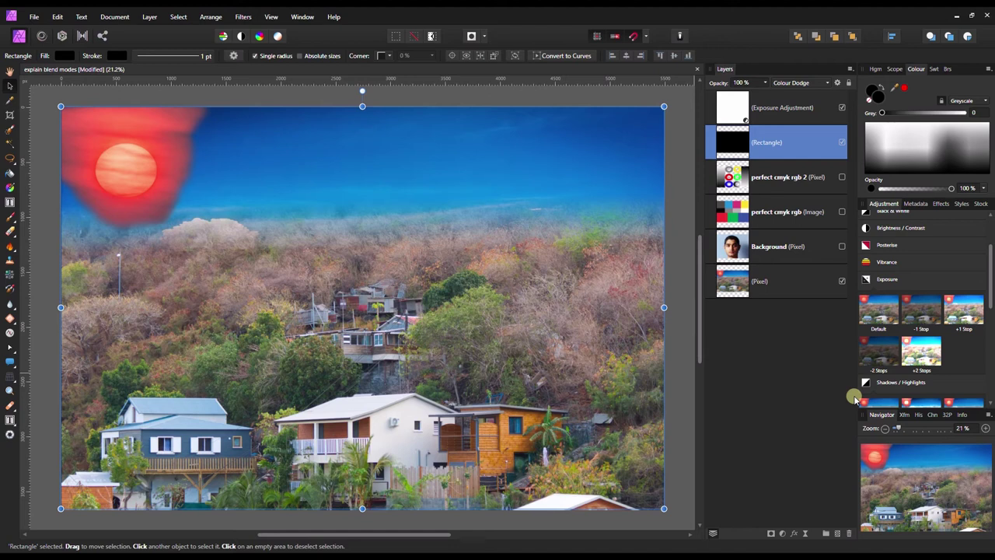
click(783, 84)
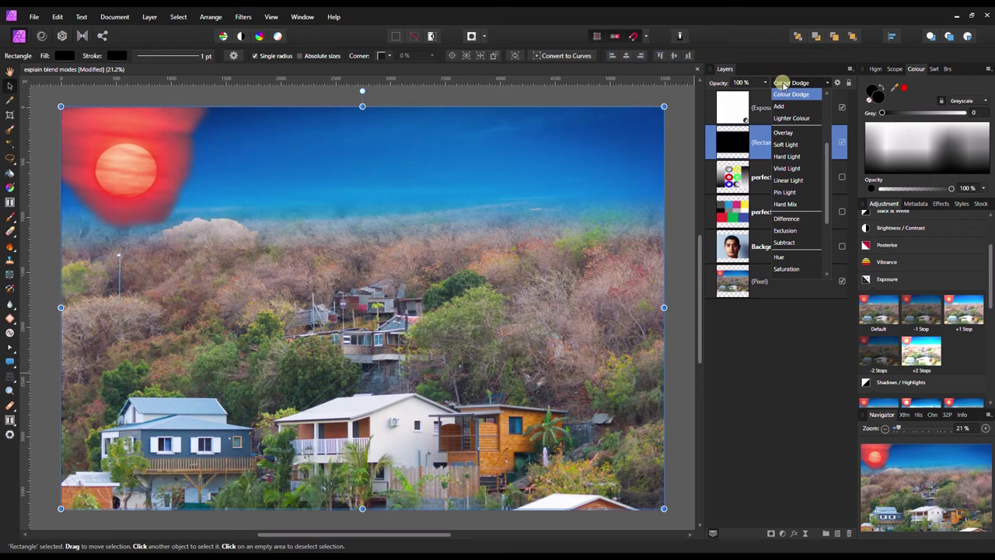
click(783, 84)
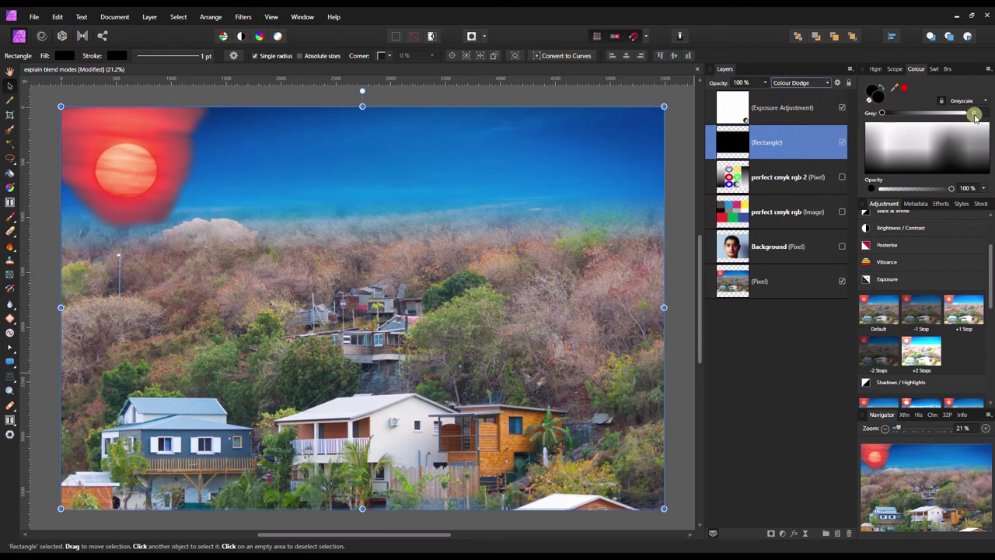
Step: Set the rectangle's blend mode to Add, and vary its grey value over the landscape, ending at 0
drag(975, 115, 865, 147)
click(786, 83)
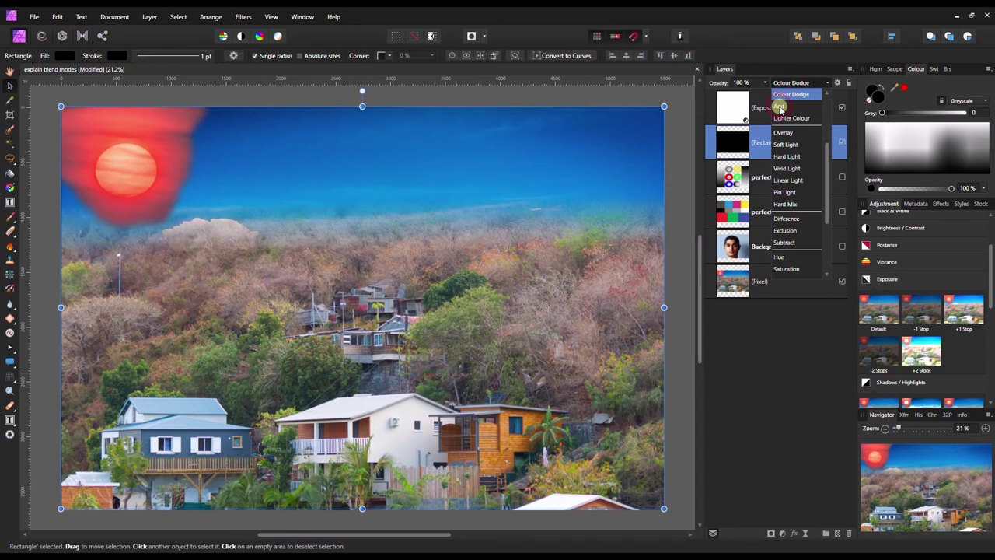
click(779, 106)
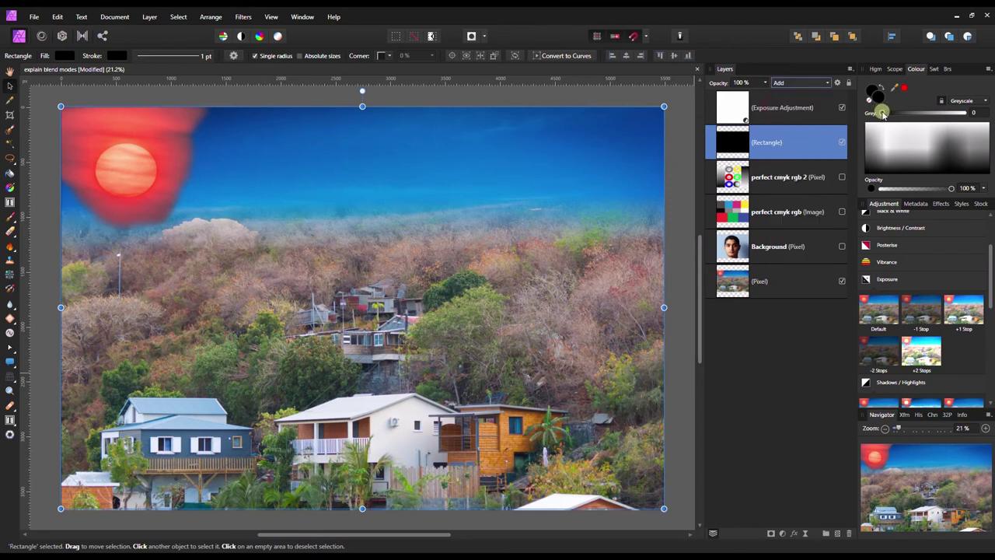
drag(882, 115, 875, 140)
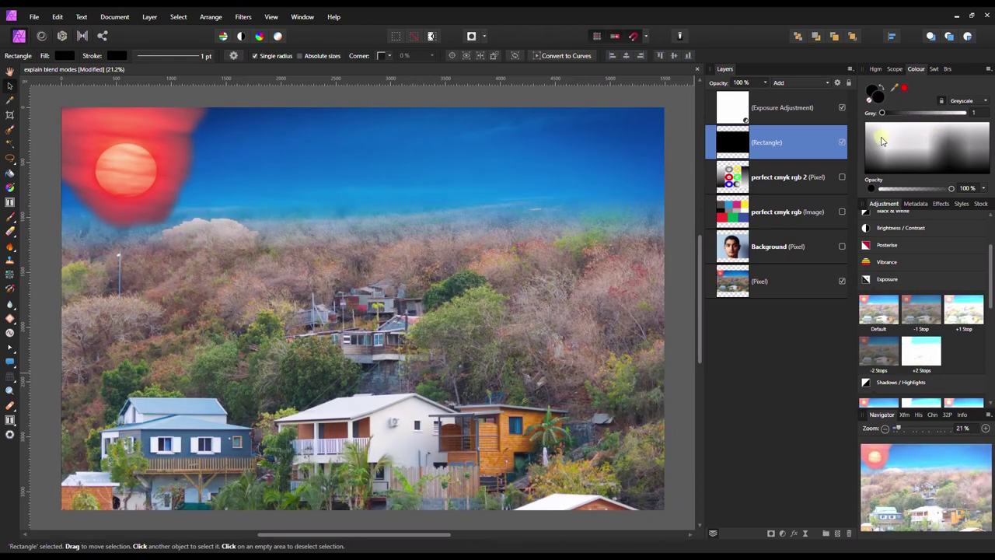
click(781, 82)
scroll(786, 97, up, 2)
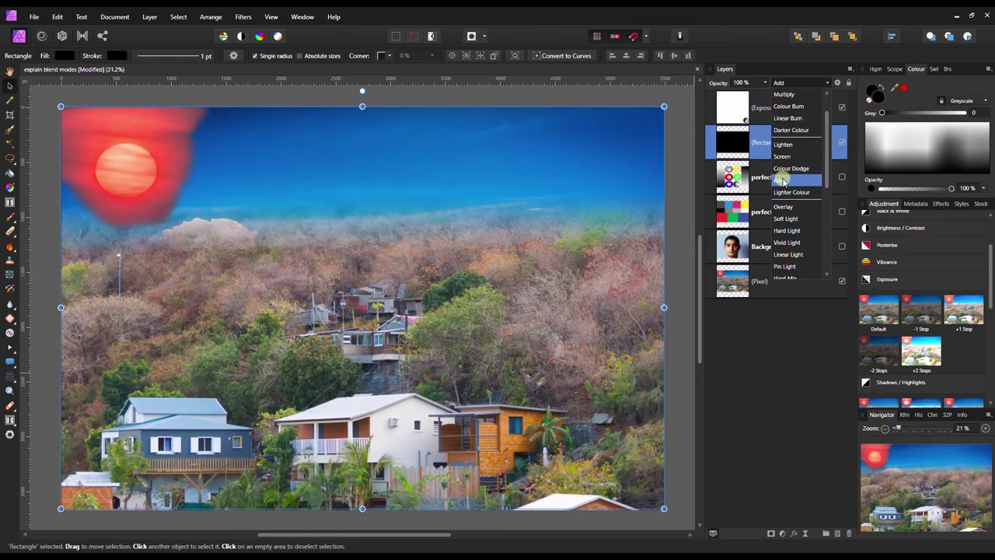
click(782, 180)
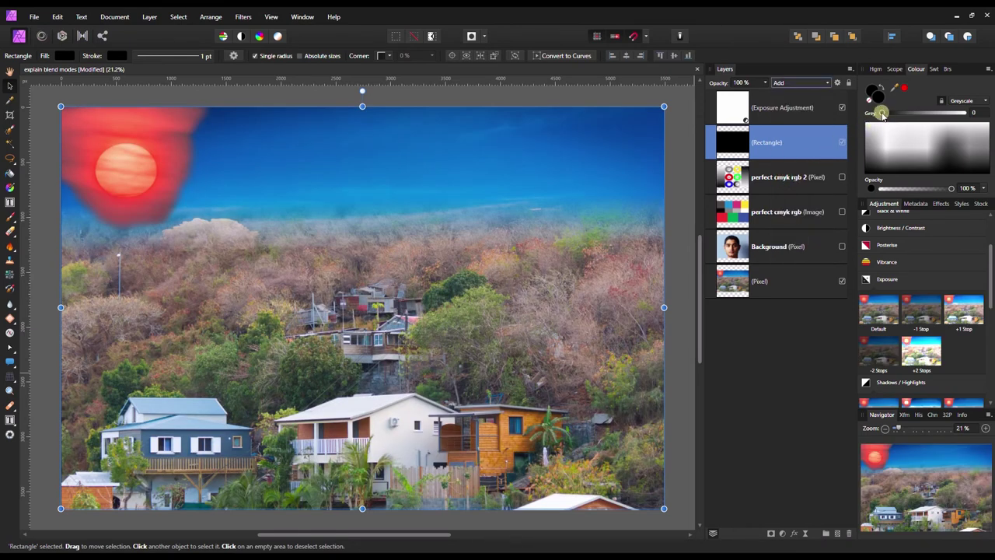
drag(881, 113, 861, 126)
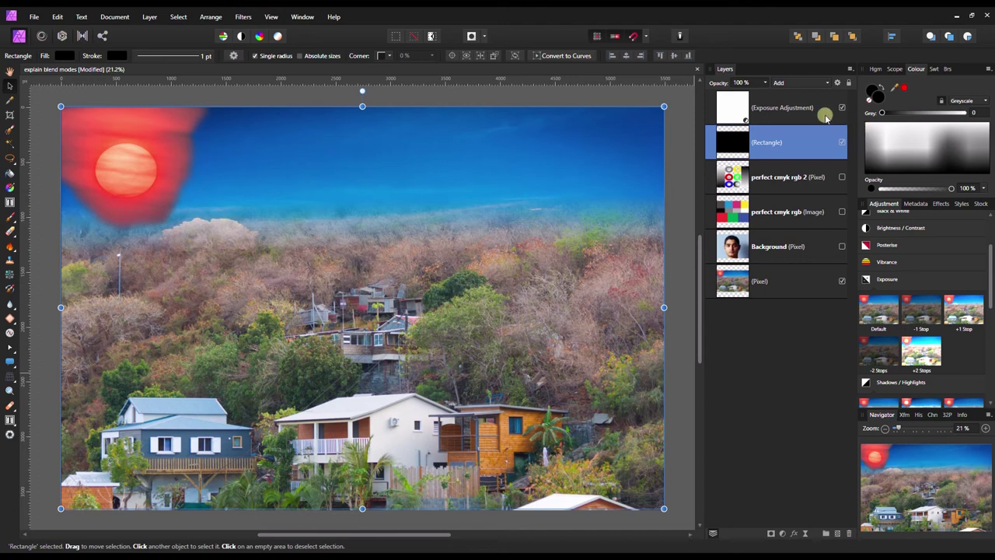
Step: Set the rectangle's blend mode to Darker Colour, and raise its grey value to 100
click(781, 82)
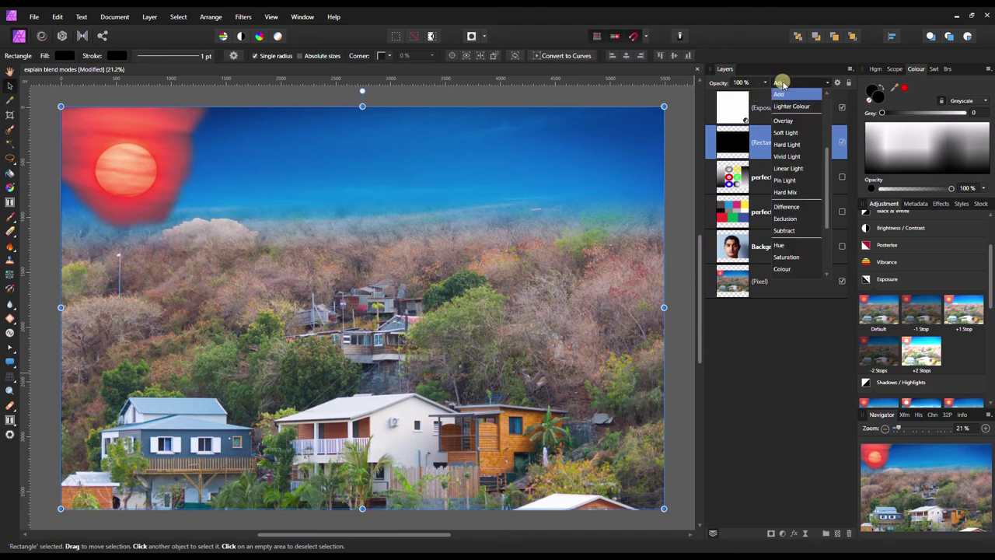
click(826, 94)
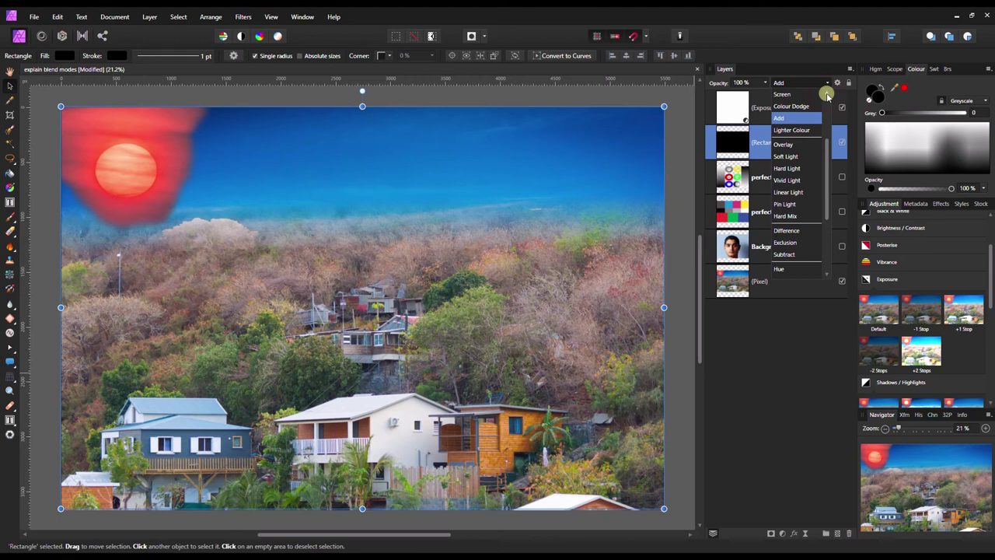
click(796, 131)
click(813, 83)
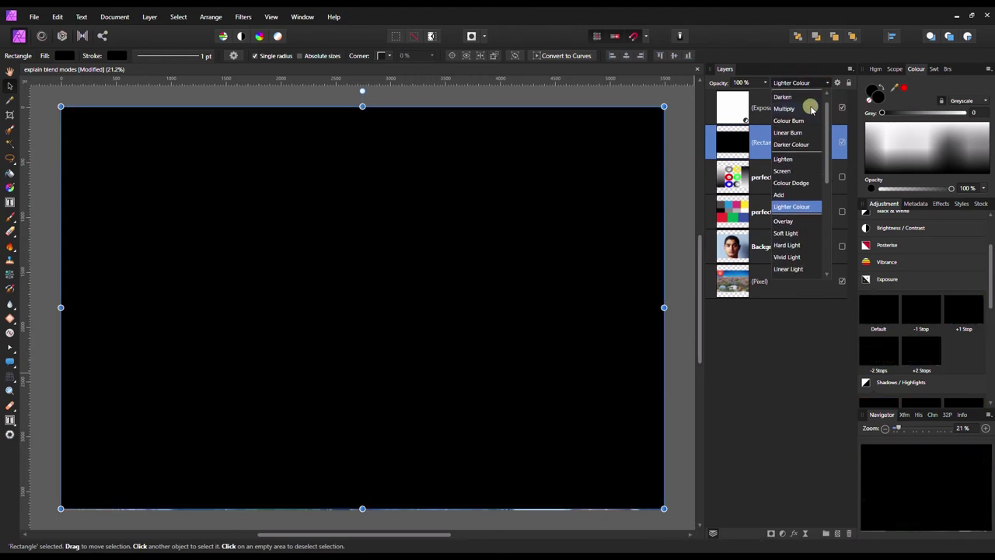
click(782, 146)
drag(880, 114, 971, 108)
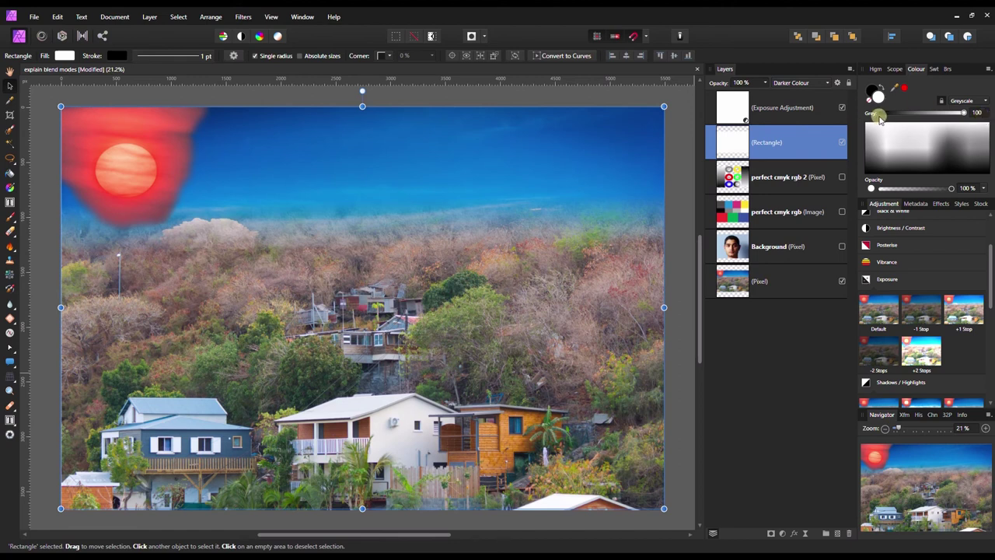
Step: Lower the Darker Colour rectangle's grey value to 40, show the perfect cmyk rgb image layer, and raise the grey back to 100
drag(963, 115, 915, 118)
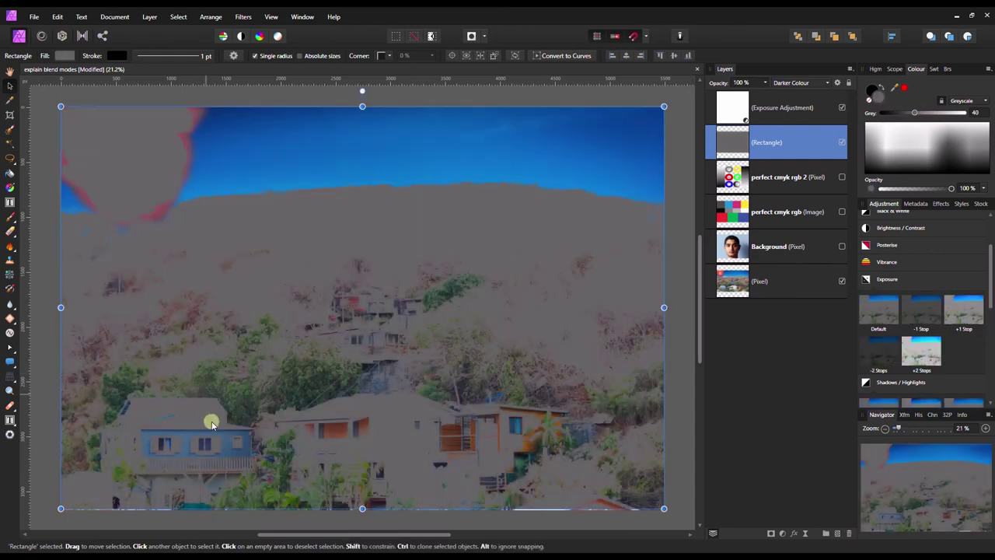
click(842, 211)
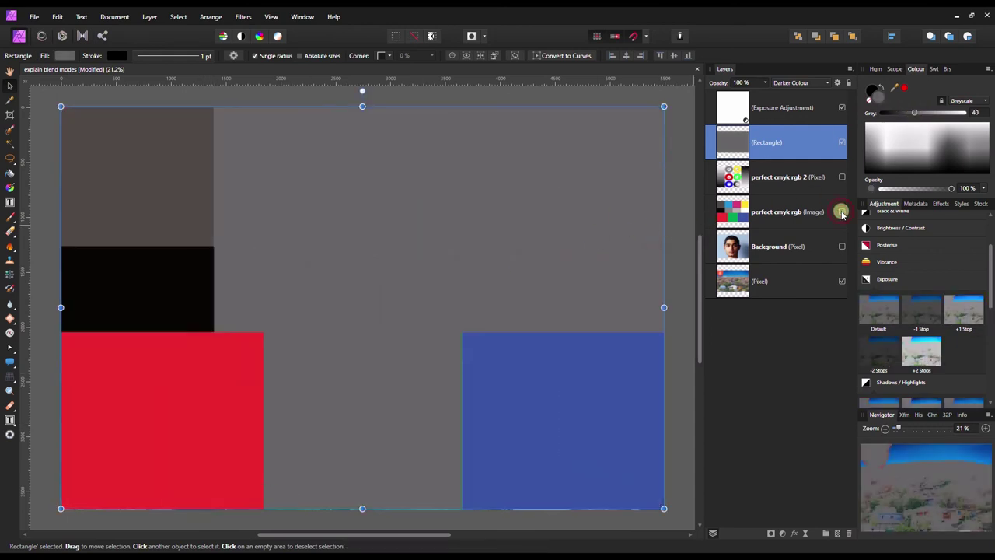
drag(915, 113, 991, 115)
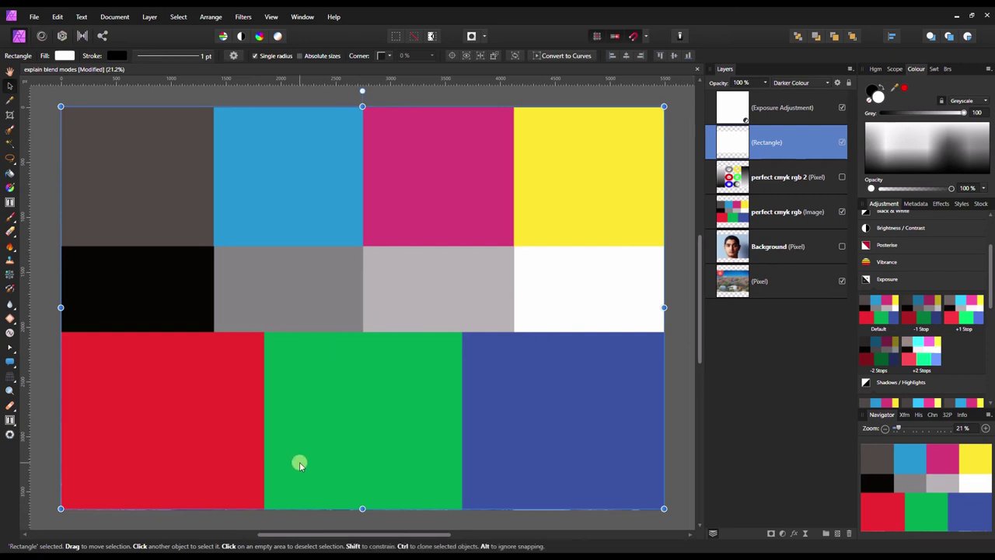
Step: Set the rectangle's blend mode to Lighter Colour, and lower its grey value to 89 and down to 0 over the colour chart
click(793, 84)
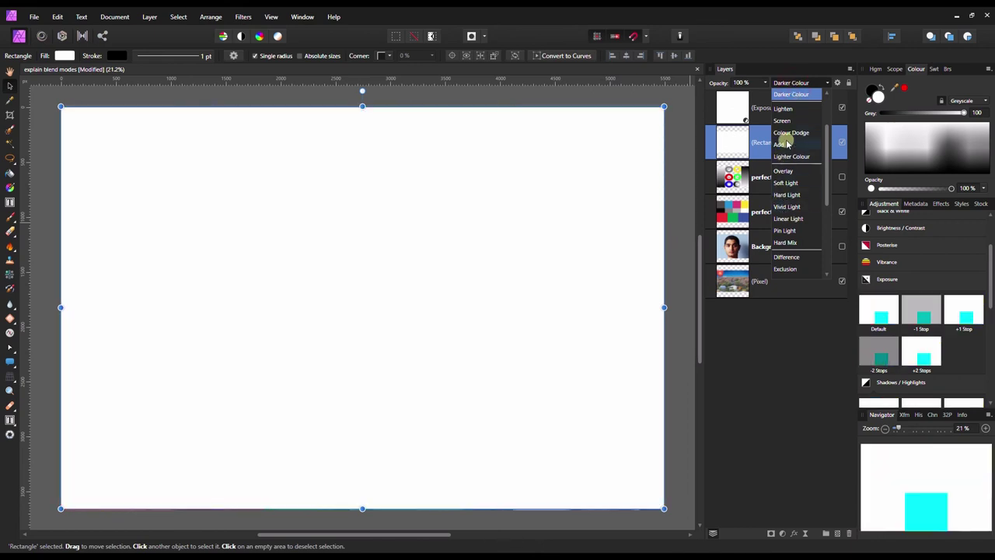
click(787, 157)
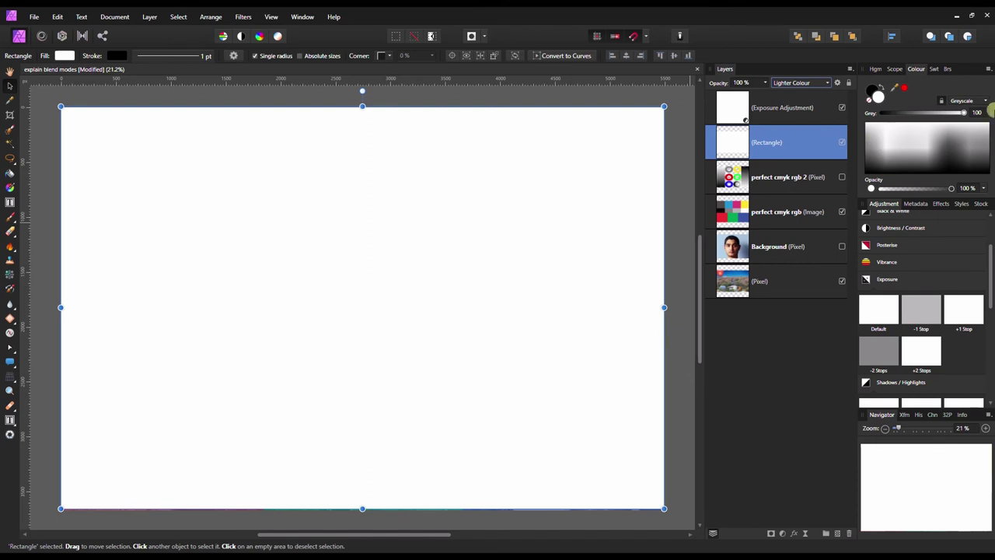
drag(964, 114, 956, 132)
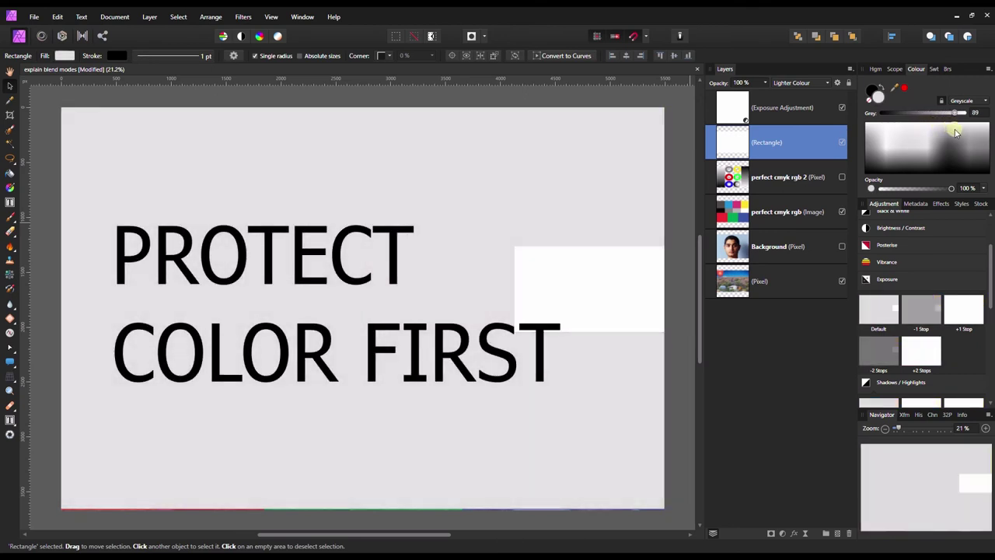
click(958, 132)
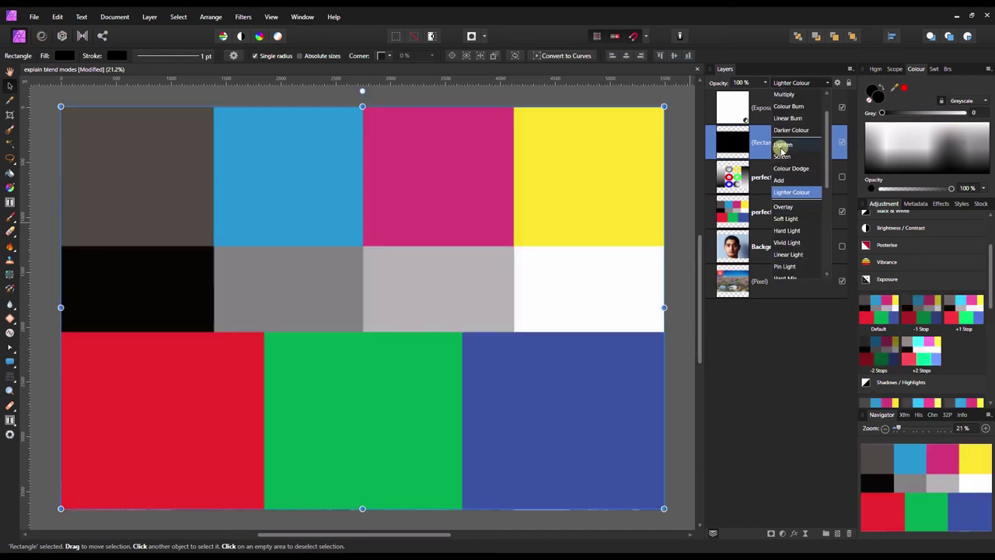
Step: Switch the rectangle to Lighten with a grey value of 100 for comparison, and return it to Lighter Colour with grey 0
click(781, 149)
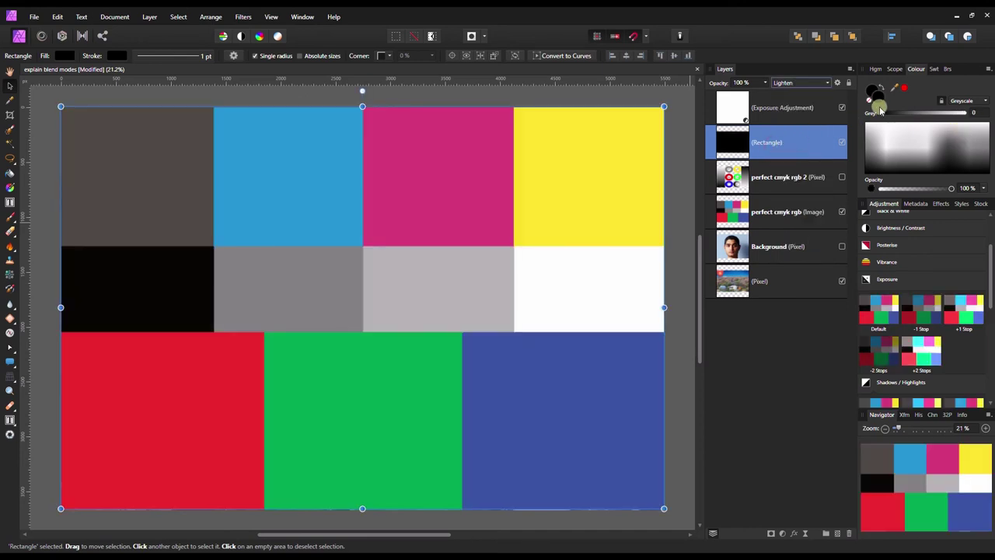
drag(882, 114, 965, 117)
click(801, 83)
click(783, 155)
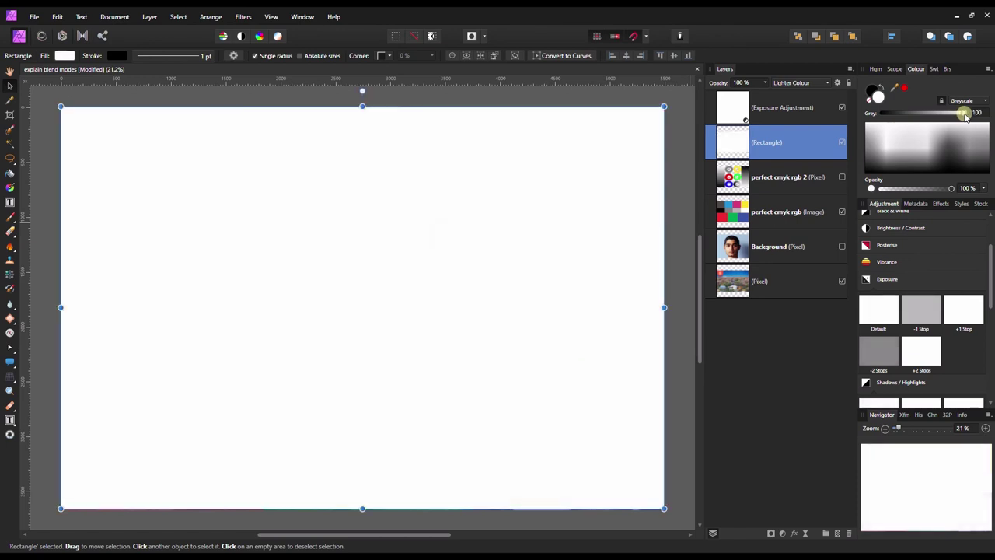
drag(965, 115, 863, 116)
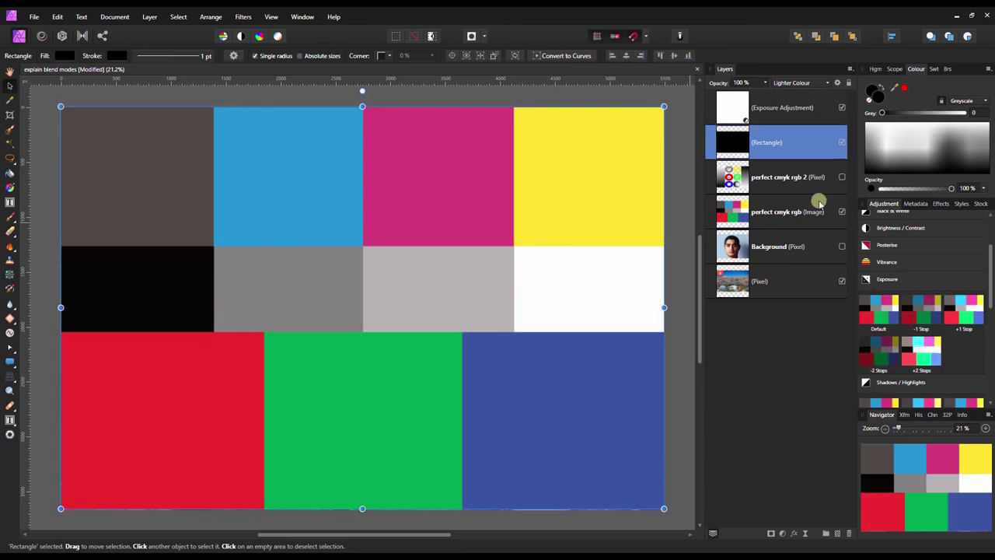
Step: Hide the perfect cmyk rgb image, and vary the Lighter Colour rectangle's grey value over the Background portrait and the landscape, ending at 0
click(841, 212)
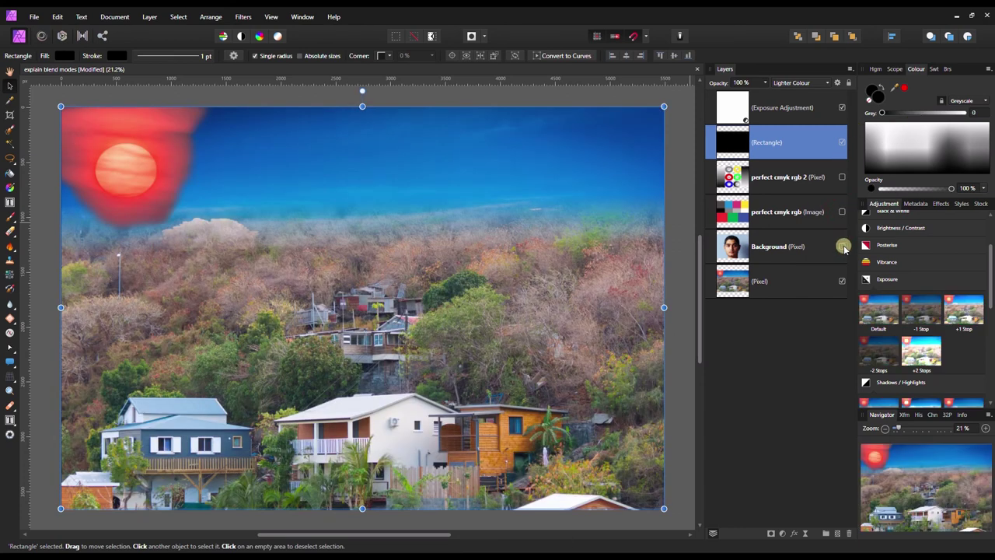
click(842, 247)
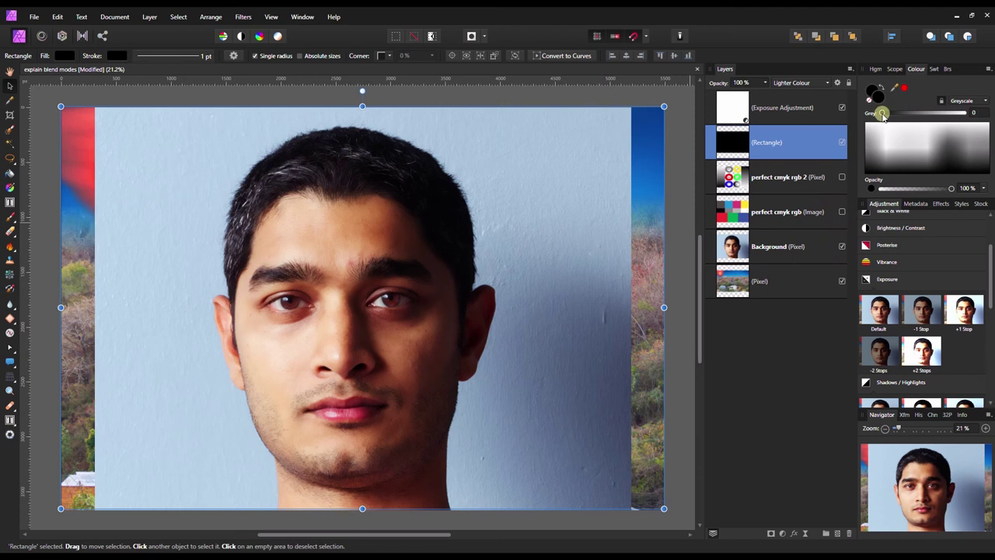
drag(882, 115, 846, 122)
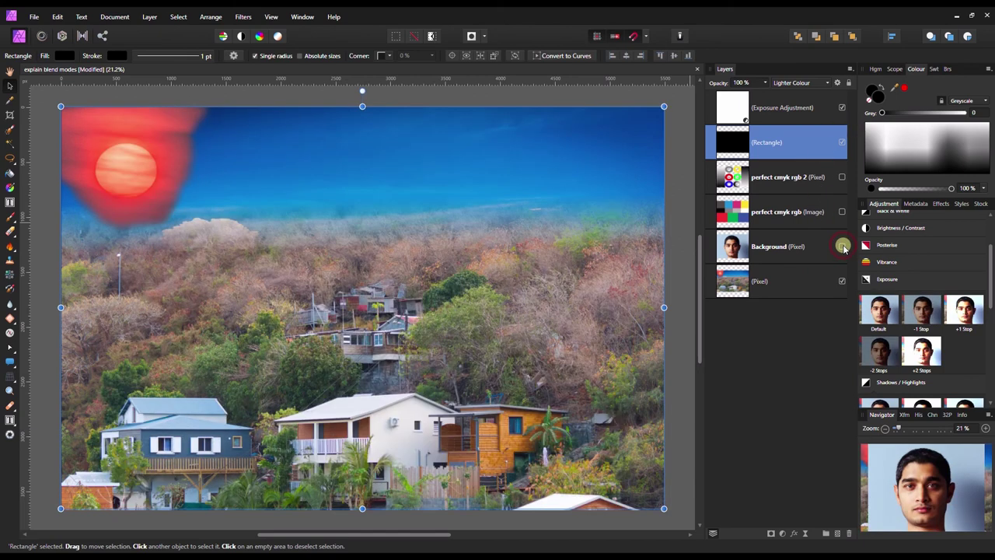
click(842, 248)
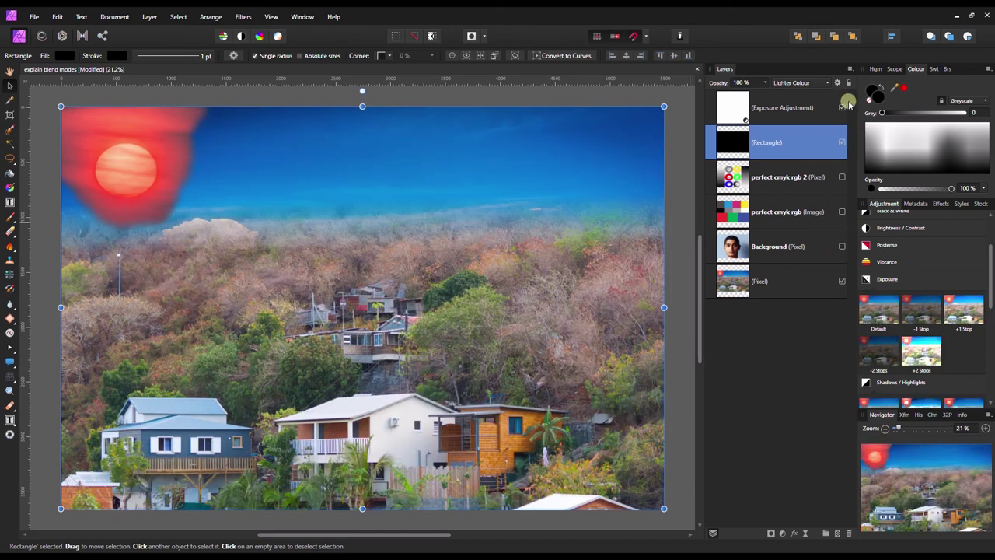
drag(882, 117, 857, 124)
Step: Set the Lighter Colour rectangle's grey value to 100 over the perfect cmyk rgb image, and browse the available blend modes
click(791, 82)
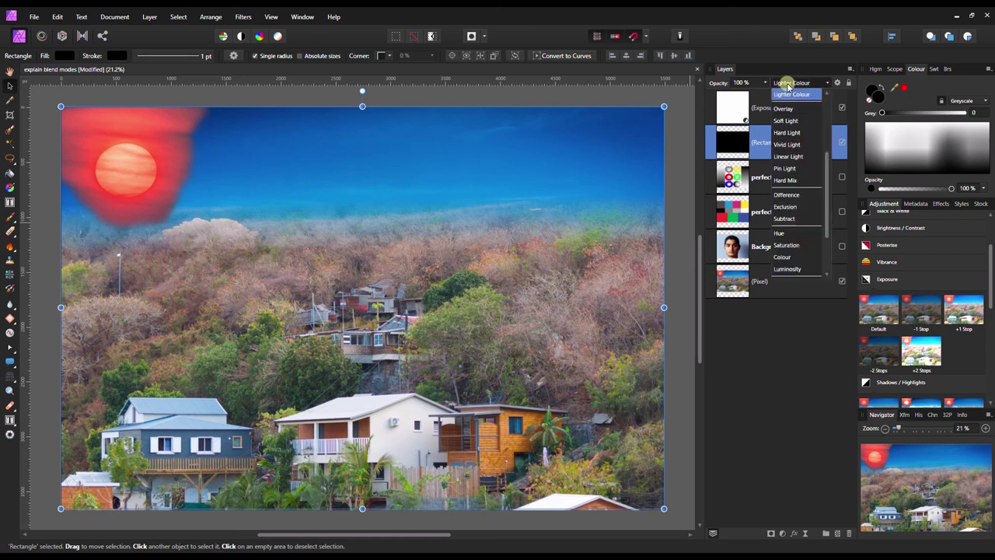
drag(881, 113, 978, 126)
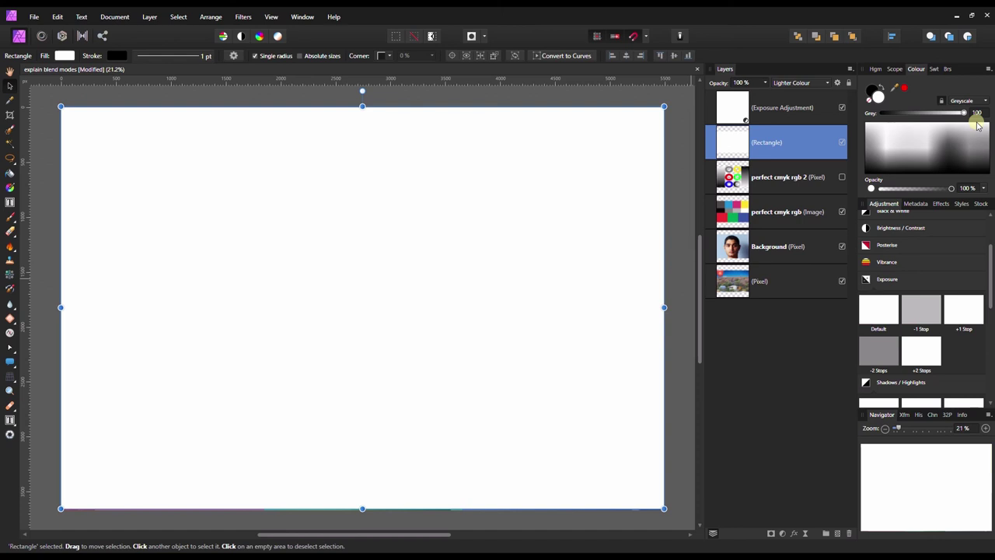
click(796, 82)
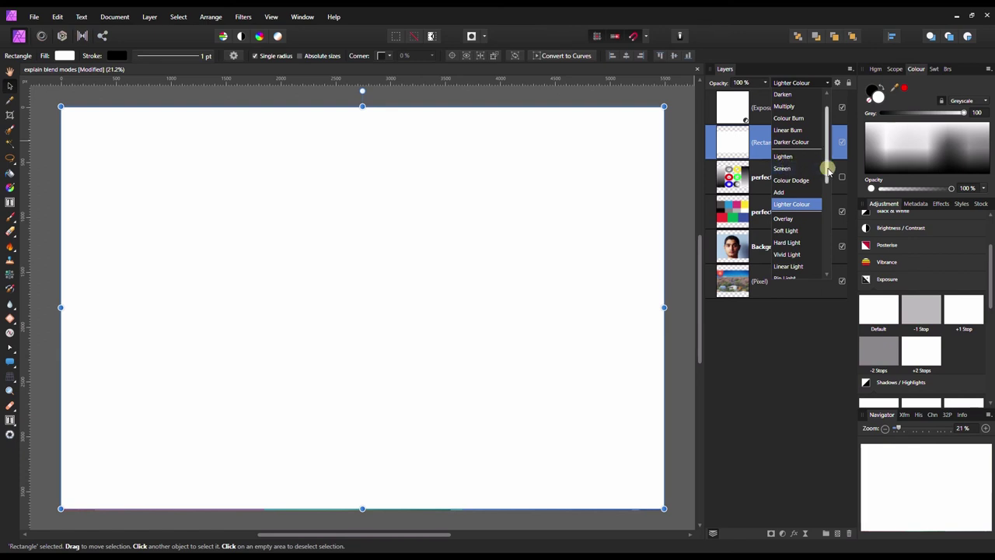
drag(826, 166, 828, 189)
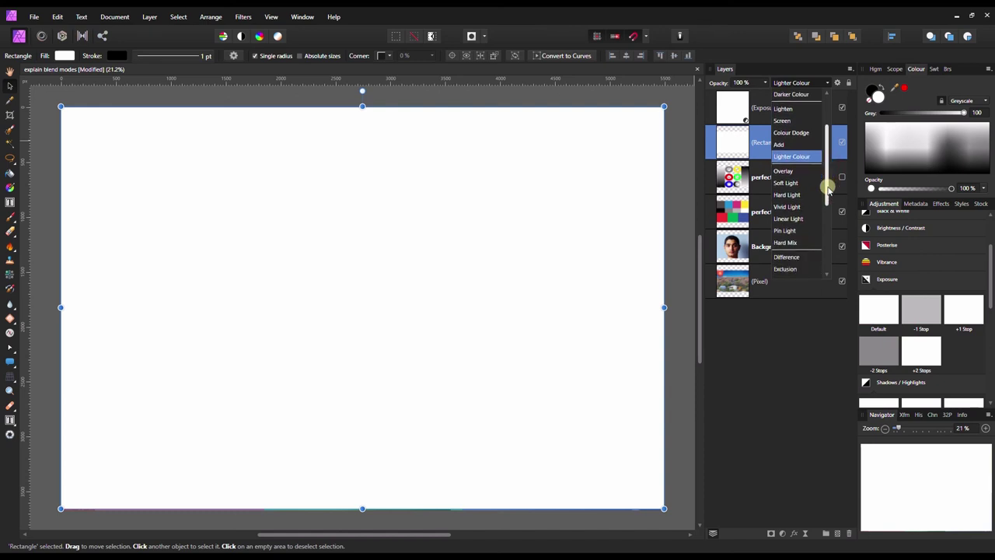